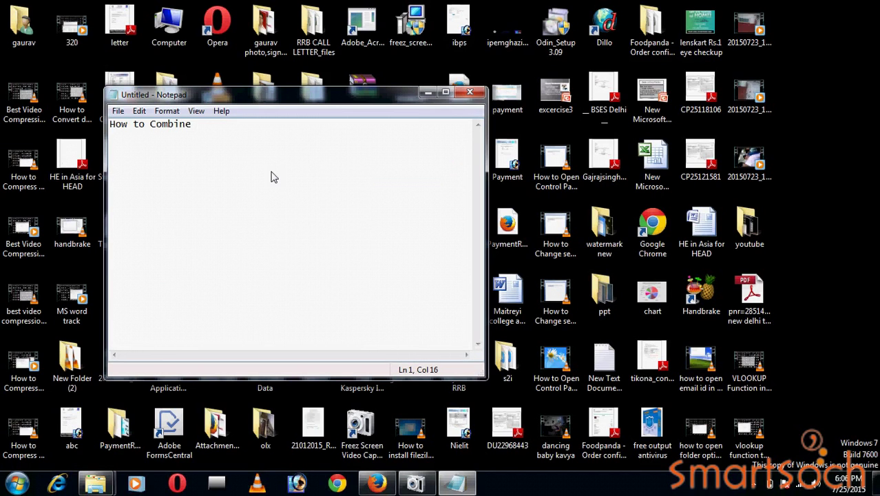
Complete the note's heading so that it reads "How to Combine or join two videos".
{"action": "type", "text": "vid"}
{"action": "key", "text": "BackSpace"}
{"action": "key", "text": "BackSpace"}
{"action": "key", "text": "BackSpace"}
{"action": "type", "text": "two videos"}
{"action": "left_click", "coordinate": [192, 125]}
{"action": "type", "text": "or join"}
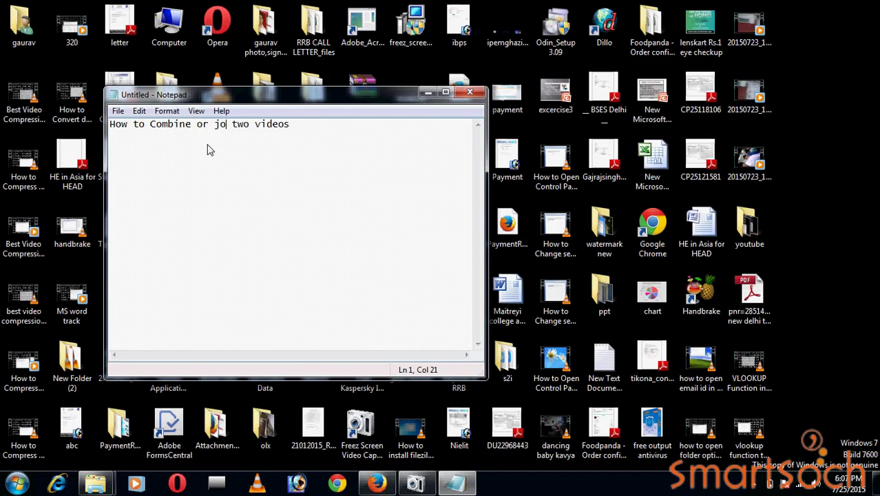
Extend the heading after "videos" with "in single file by".
{"action": "left_click", "coordinate": [303, 128]}
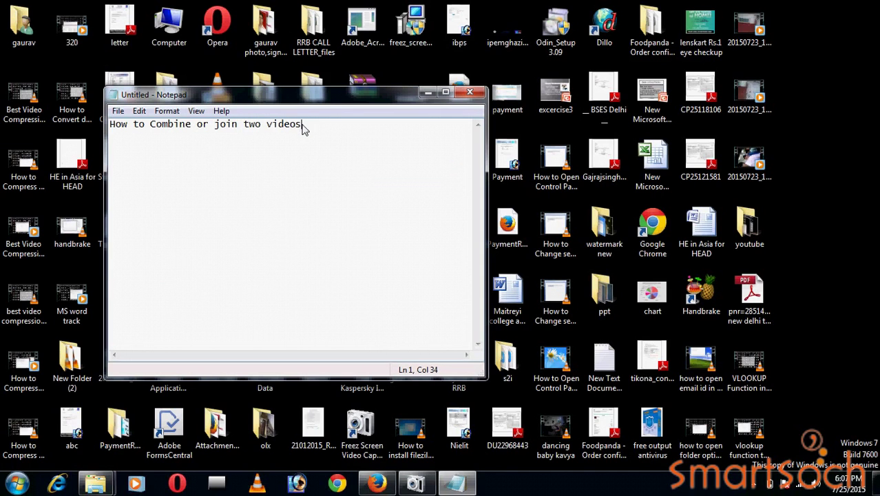
{"action": "type", "text": "in single file w"}
{"action": "key", "text": "BackSpace"}
{"action": "type", "text": "by windows"}
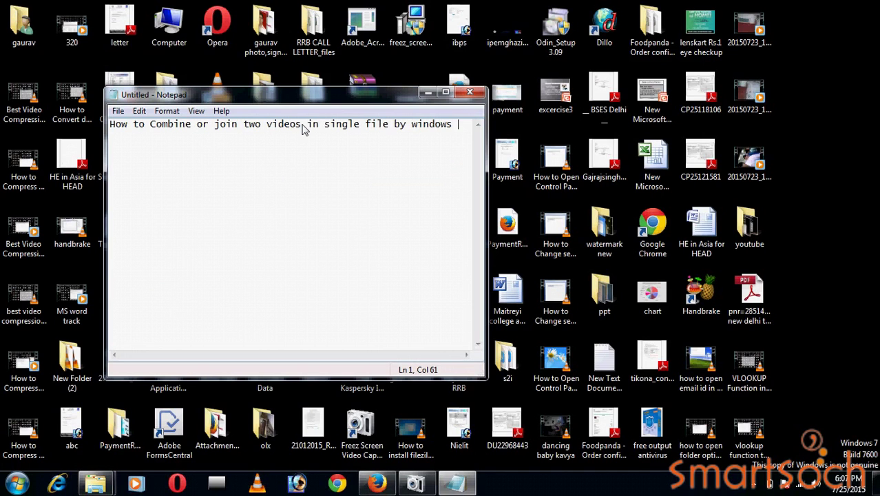
{"action": "key", "text": "BackSpace"}
{"action": "key", "text": "BackSpace"}
{"action": "key", "text": "BackSpace"}
{"action": "key", "text": "BackSpace"}
{"action": "key", "text": "BackSpace"}
{"action": "key", "text": "BackSpace"}
{"action": "key", "text": "BackSpace"}
{"action": "key", "text": "BackSpace"}
Add "movie" to the end of the heading and continue it with "make" on a second line.
{"action": "type", "text": "movie "}
{"action": "type", "text": "mak"}
{"action": "key", "text": "BackSpace"}
{"action": "key", "text": "BackSpace"}
{"action": "key", "text": "BackSpace"}
{"action": "key", "text": "BackSpace"}
{"action": "key", "text": "Return"}
{"action": "type", "text": "make"}
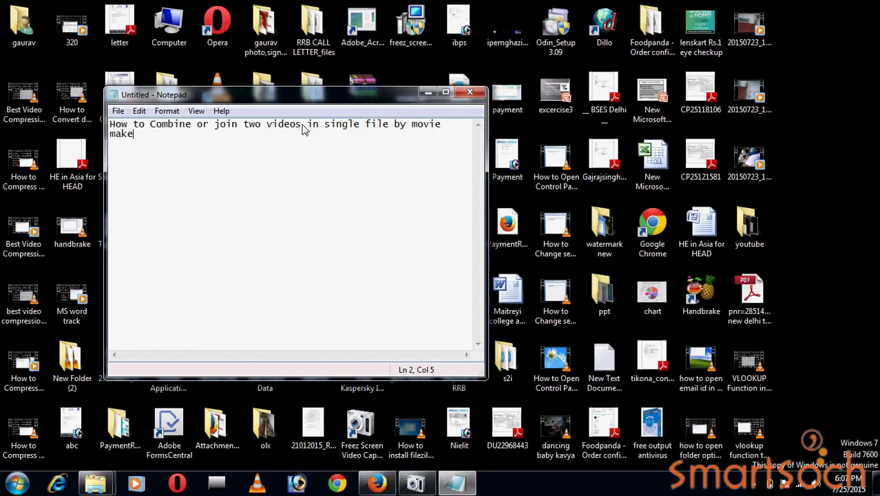
Insert "windows" before "movie" in the heading and place "movie make" together on the second line.
{"action": "left_click", "coordinate": [413, 126]}
{"action": "type", "text": "windows"}
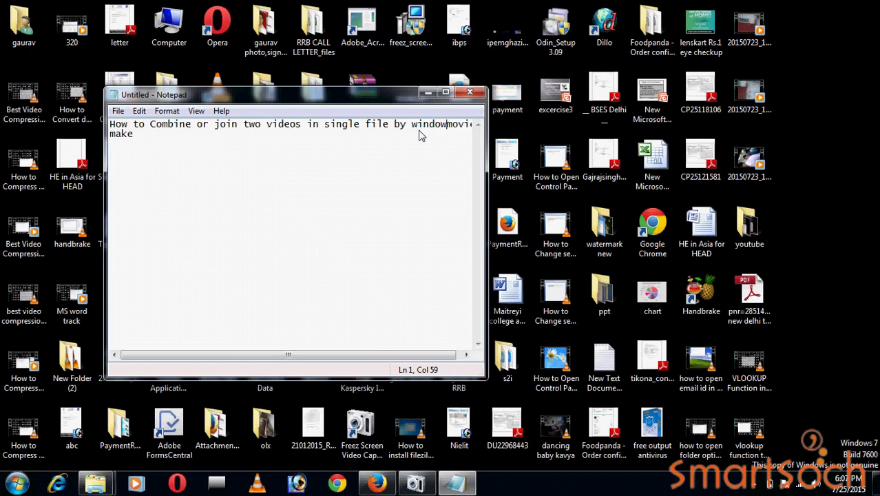
{"action": "key", "text": "Return"}
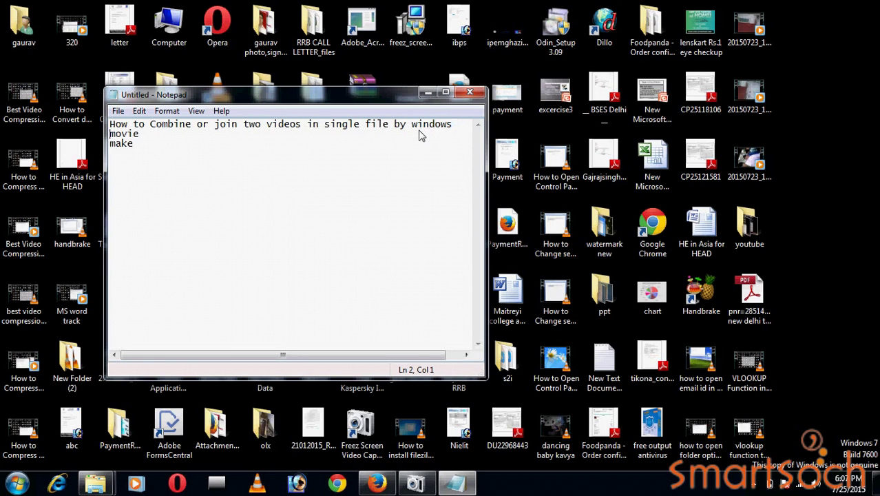
{"action": "key", "text": "End"}
{"action": "key", "text": "Delete"}
{"action": "key", "text": "End"}
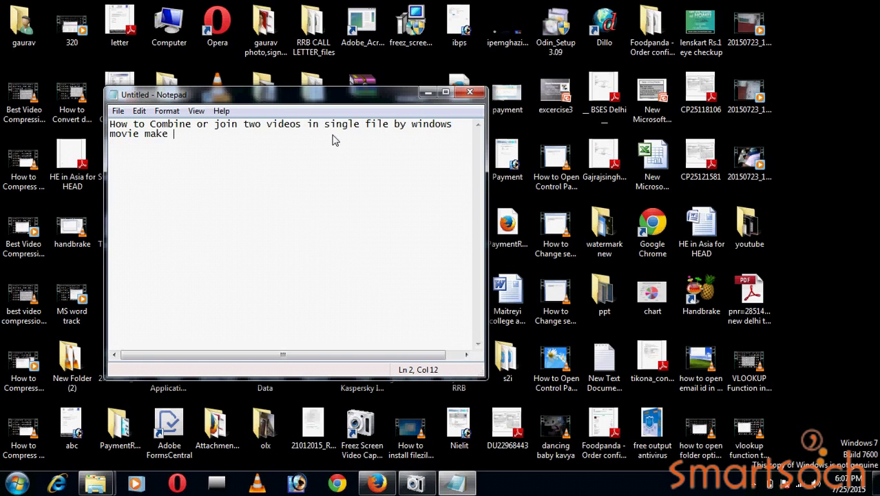
End the heading with "?" and, below a blank line, write "1)First open windows movie maker".
{"action": "type", "text": "?"}
{"action": "key", "text": "Return"}
{"action": "key", "text": "Return"}
{"action": "type", "text": "1)First open "}
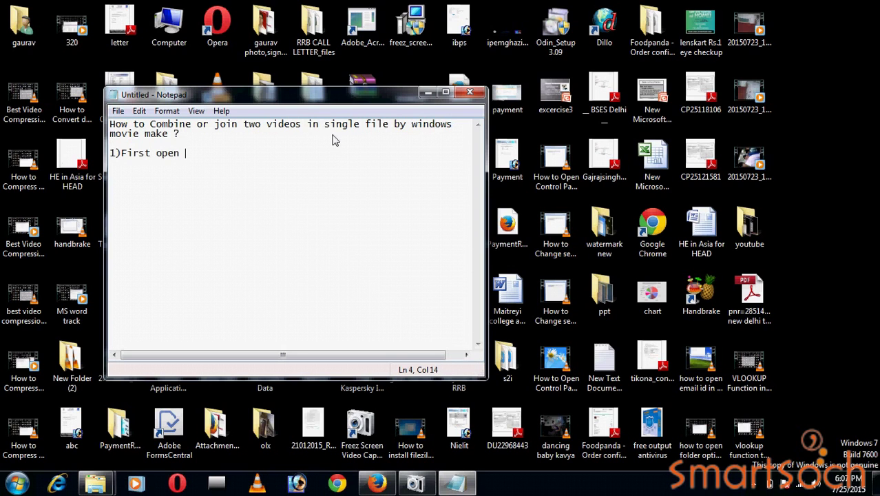
{"action": "type", "text": "windows movie"}
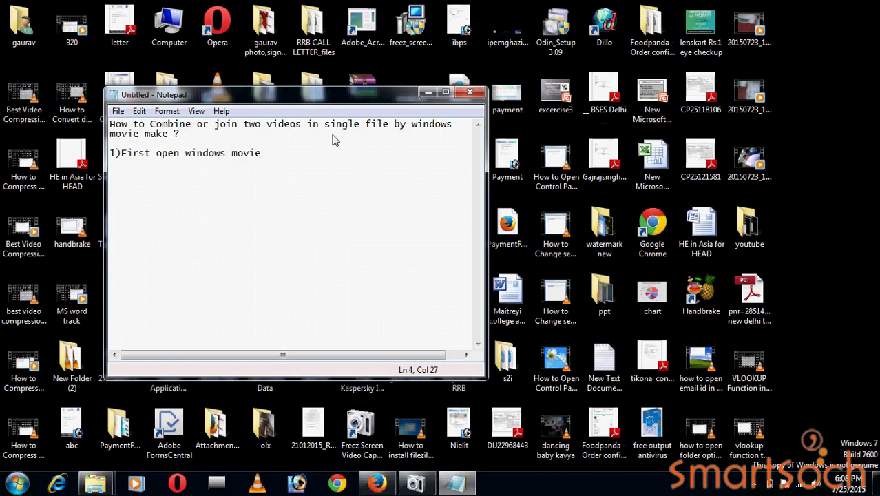
{"action": "type", "text": " maker"}
Correct "make" to "maker" in the heading and start item "2)" below a blank line after item 1.
{"action": "left_click", "coordinate": [169, 136]}
{"action": "type", "text": "r"}
{"action": "left_click", "coordinate": [307, 163]}
{"action": "key", "text": "Return"}
{"action": "key", "text": "Return"}
{"action": "type", "text": "2"}
Find and open Windows Movie Maker 6.0, and restore its window to a smaller size.
{"action": "left_click", "coordinate": [17, 485]}
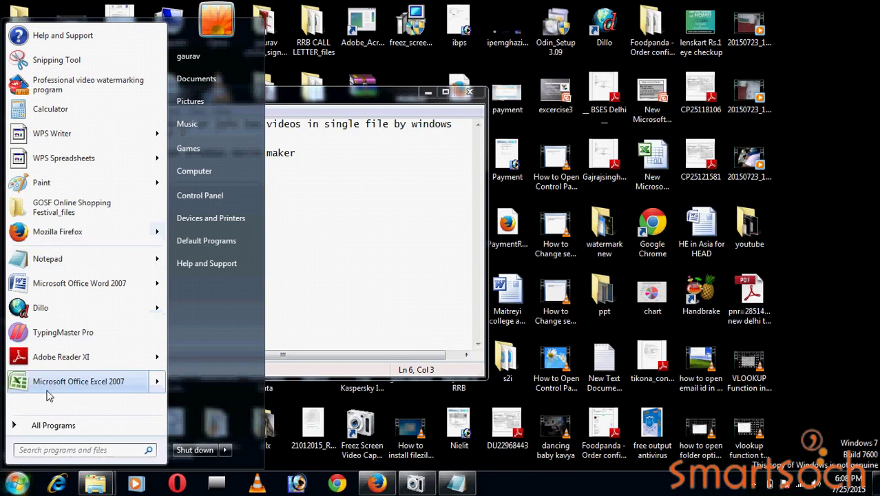
{"action": "left_click", "coordinate": [47, 452]}
{"action": "type", "text": "mov"}
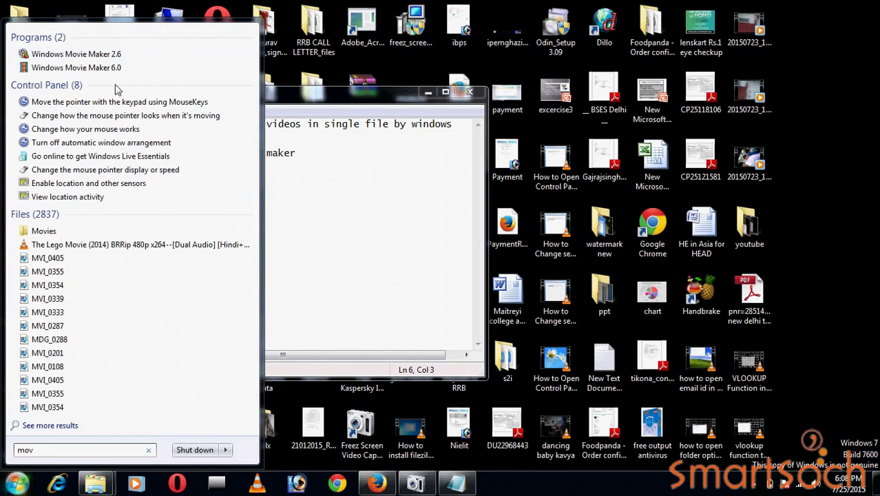
{"action": "left_click", "coordinate": [112, 68]}
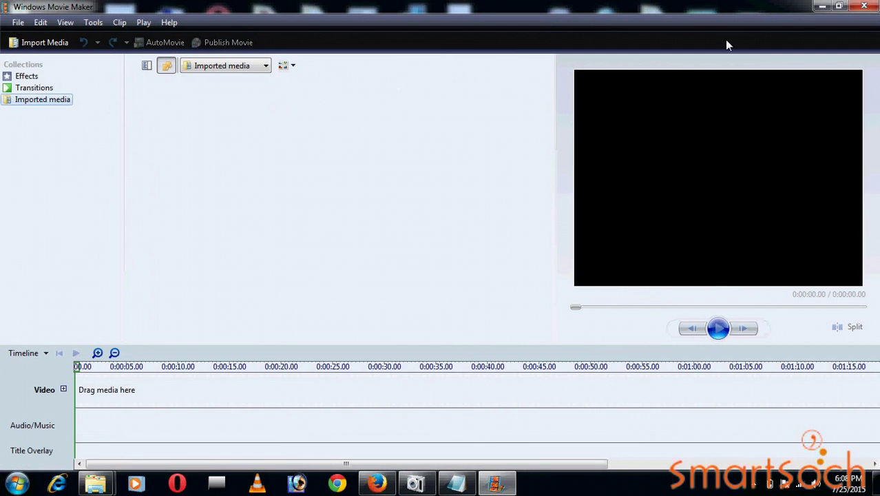
{"action": "left_click", "coordinate": [839, 6]}
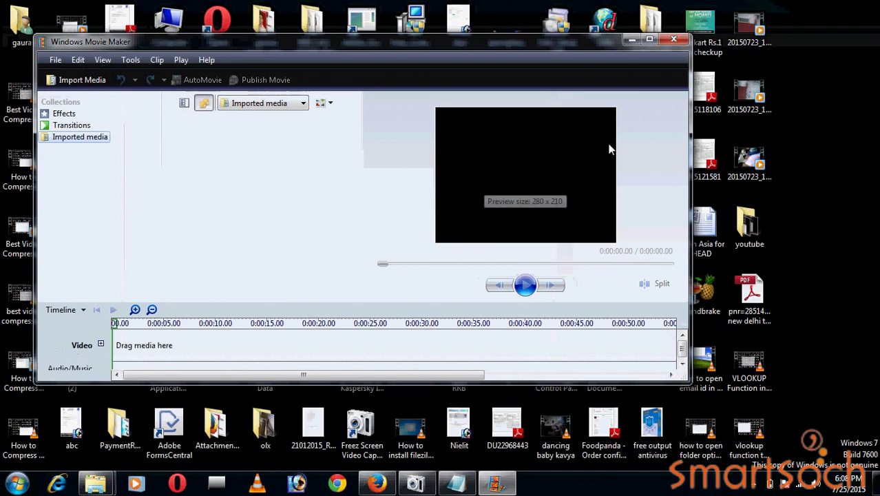
Switch to Notepad, move its window off Movie Maker's import controls, and write "now add your video" as item 2.
{"action": "left_click", "coordinate": [470, 477]}
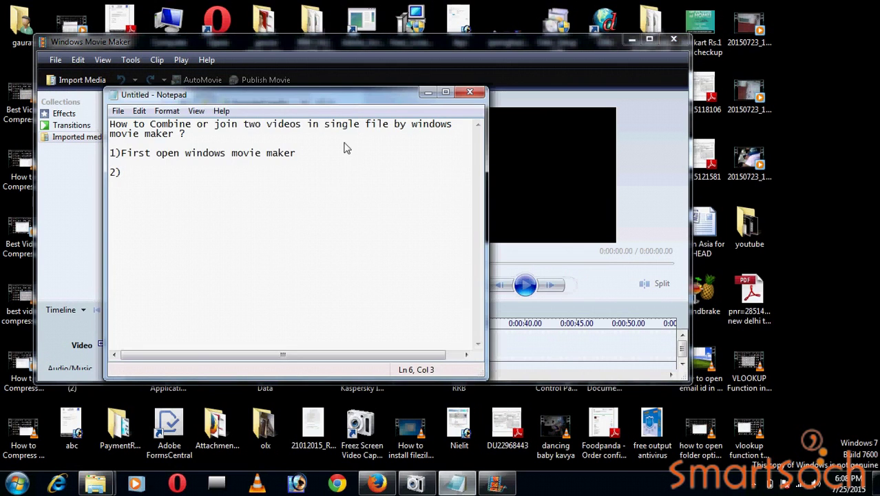
{"action": "left_click_drag", "start_coordinate": [346, 107], "coordinate": [630, 194]}
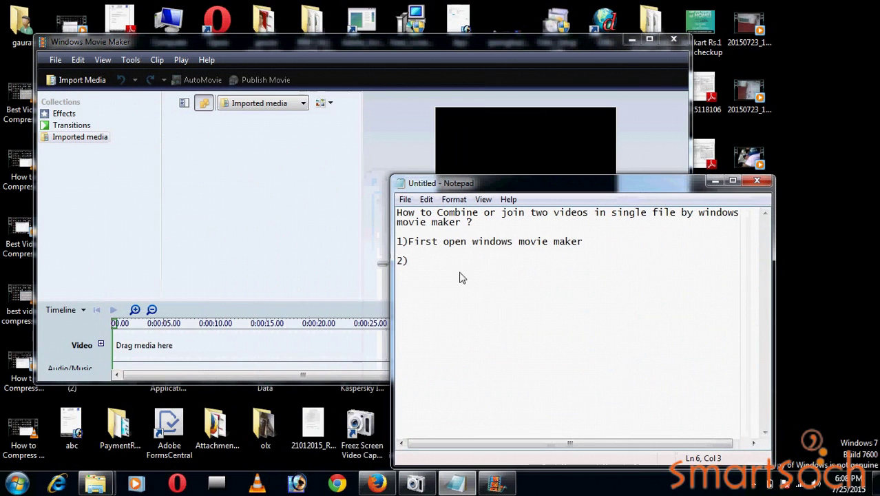
{"action": "type", "text": "now "}
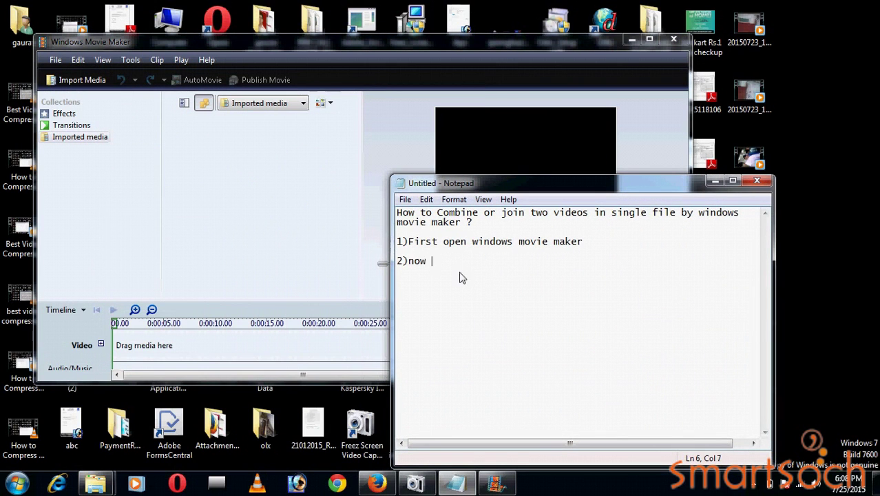
{"action": "type", "text": "add your video"}
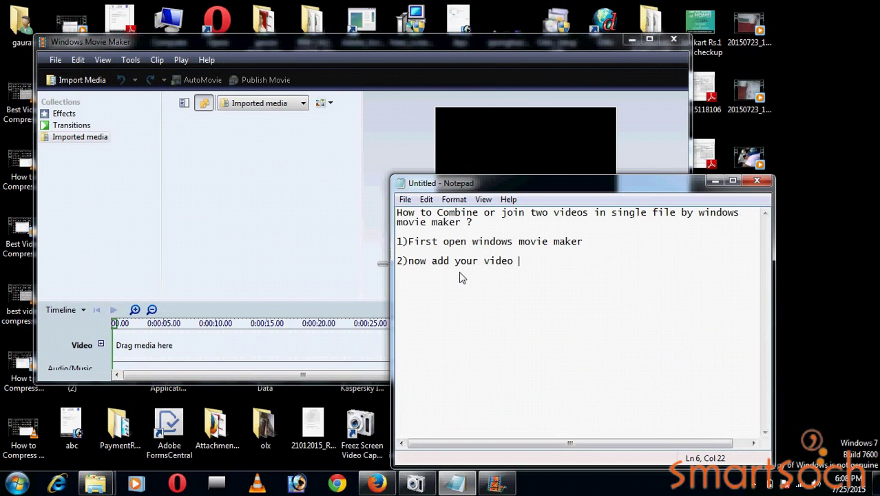
{"action": "left_click", "coordinate": [55, 60]}
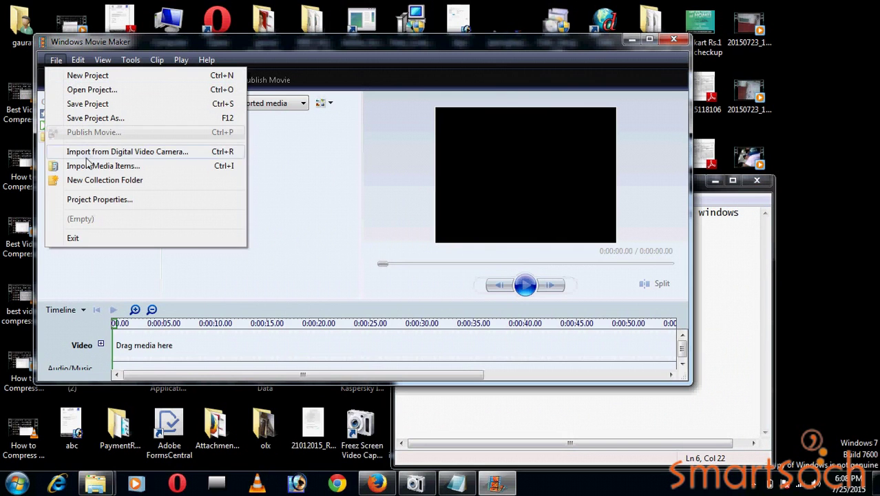
{"action": "mouse_move", "coordinate": [131, 60]}
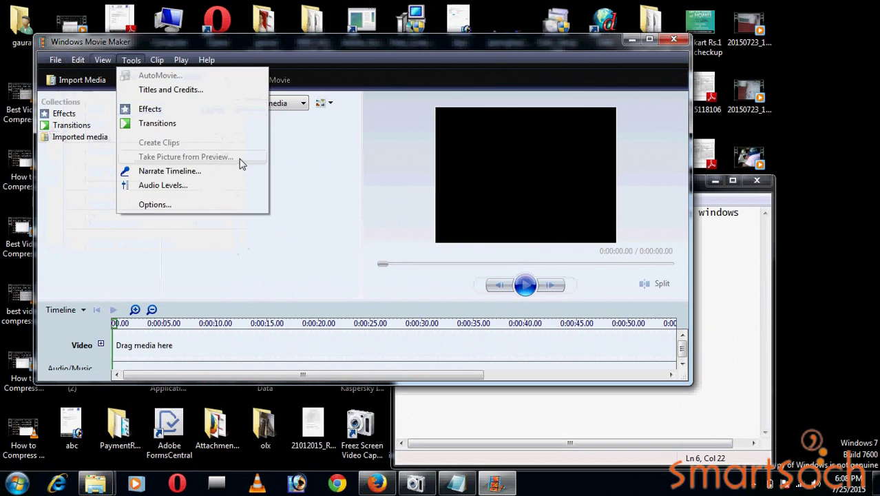
{"action": "left_click", "coordinate": [328, 194]}
In Notepad, replace "add your video" in item 2 with "import media".
{"action": "left_click", "coordinate": [426, 411]}
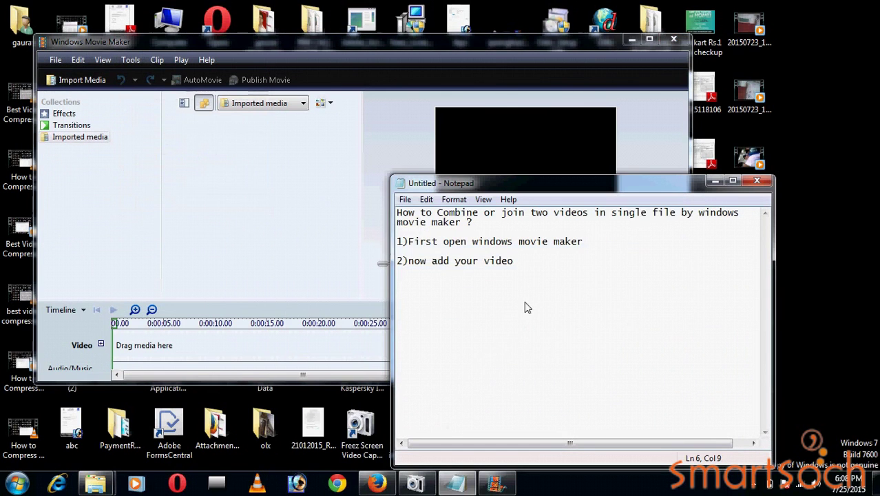
{"action": "left_click_drag", "start_coordinate": [440, 261], "coordinate": [522, 264]}
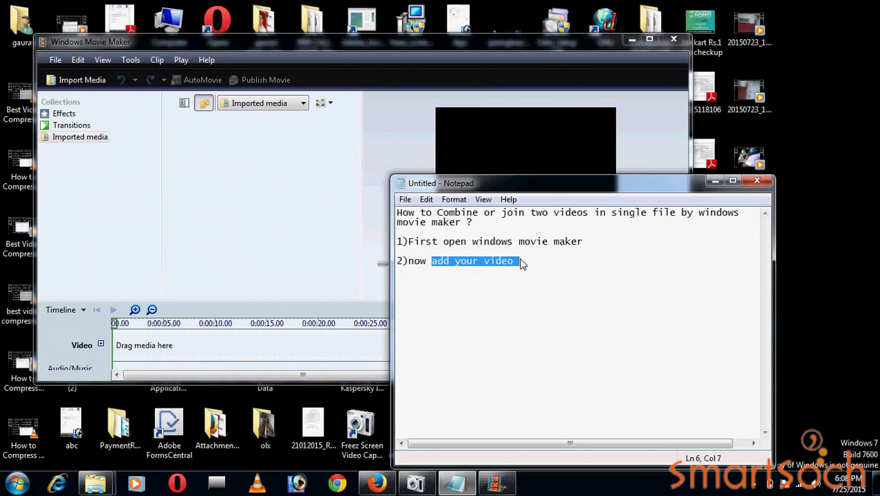
{"action": "type", "text": "impor"}
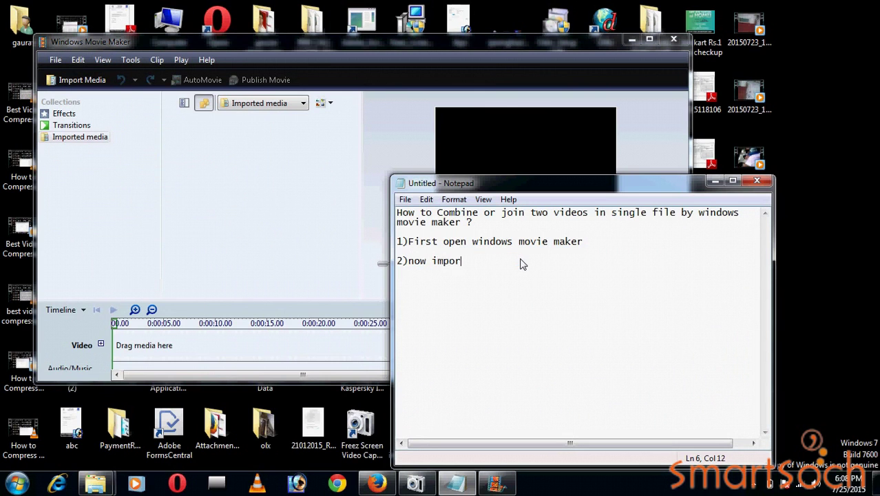
{"action": "type", "text": "ted"}
{"action": "key", "text": "BackSpace"}
{"action": "key", "text": "BackSpace"}
{"action": "type", "text": "media"}
Insert "click on" before "import media" in item 2 and start item "3)" below a blank line.
{"action": "left_click", "coordinate": [430, 264]}
{"action": "key", "text": "BackSpace"}
{"action": "type", "text": "click on"}
{"action": "left_click", "coordinate": [568, 266]}
{"action": "key", "text": "Return"}
{"action": "key", "text": "Return"}
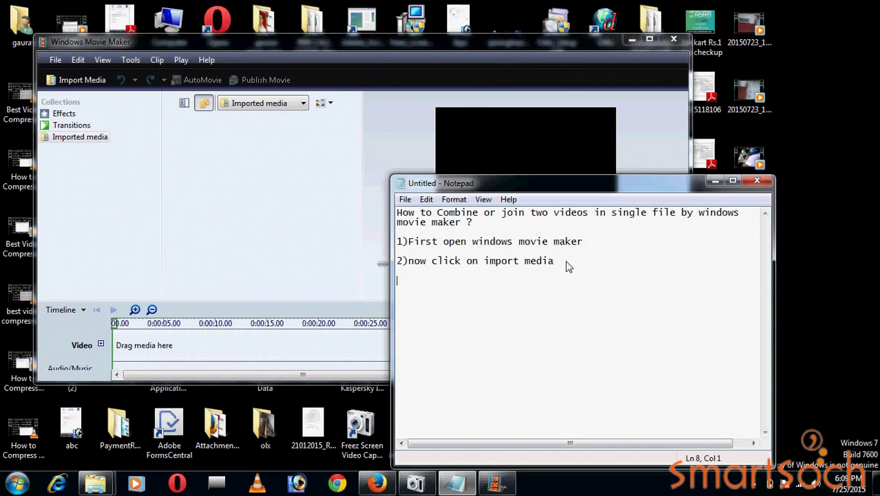
{"action": "type", "text": "3)"}
Open Movie Maker's media import dialog and, in Notepad, begin item 3 with "select your two video which you want".
{"action": "left_click", "coordinate": [72, 80]}
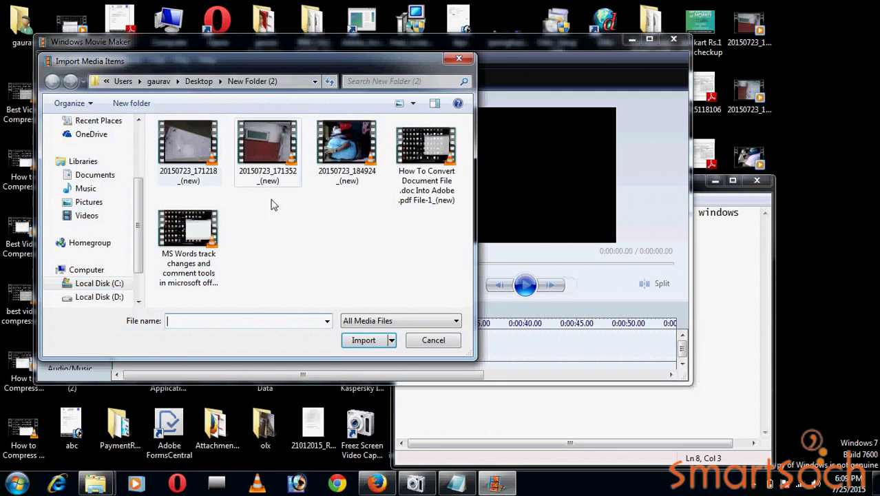
{"action": "left_click", "coordinate": [544, 405]}
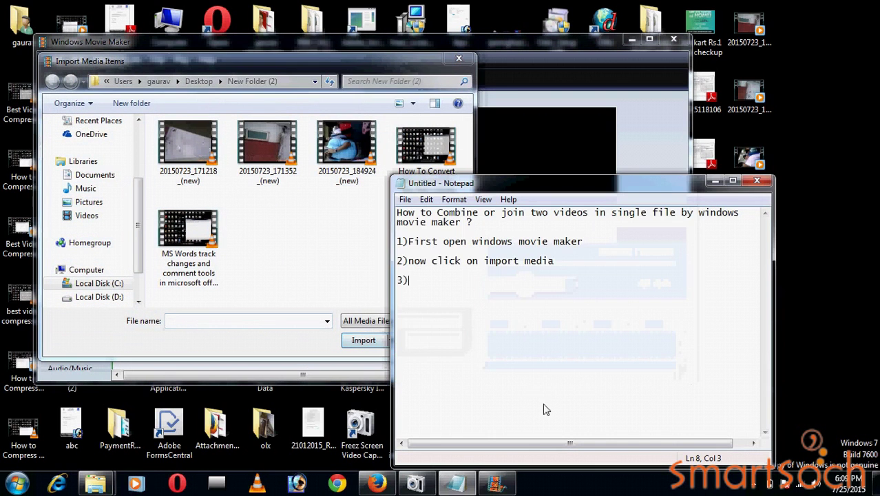
{"action": "type", "text": "se"}
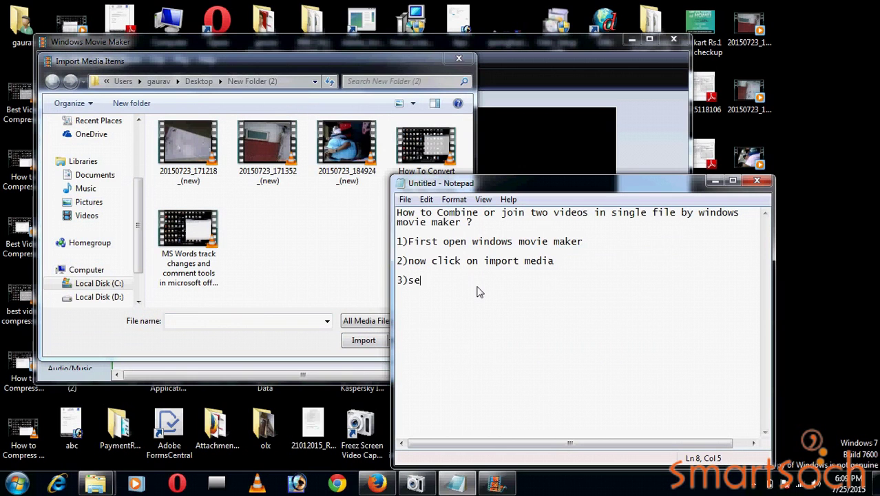
{"action": "type", "text": "lect your two video "}
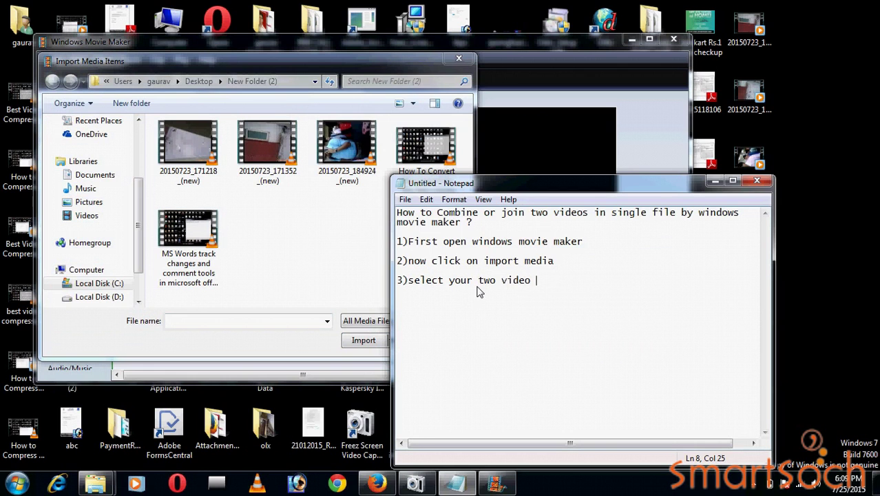
{"action": "type", "text": "which you want o"}
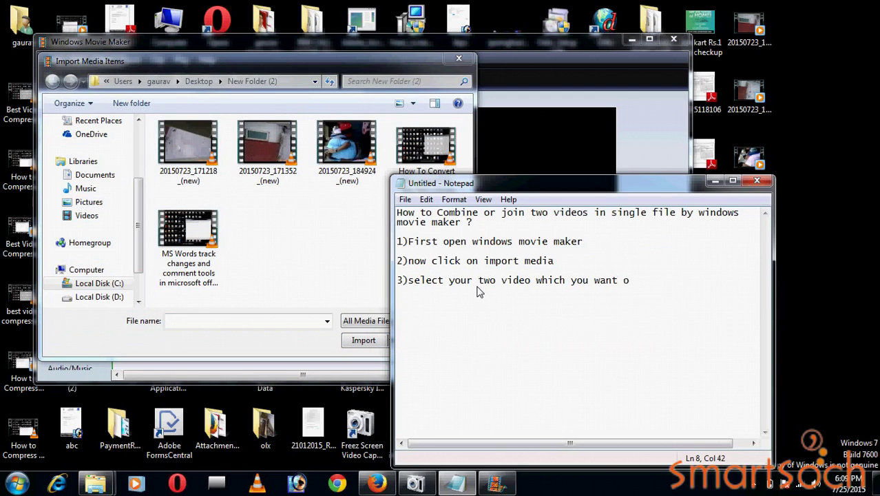
Finish item 3 with "to join or combine into" and "single" on the following line, and start item "4)" below.
{"action": "key", "text": "BackSpace"}
{"action": "type", "text": "to join or com"}
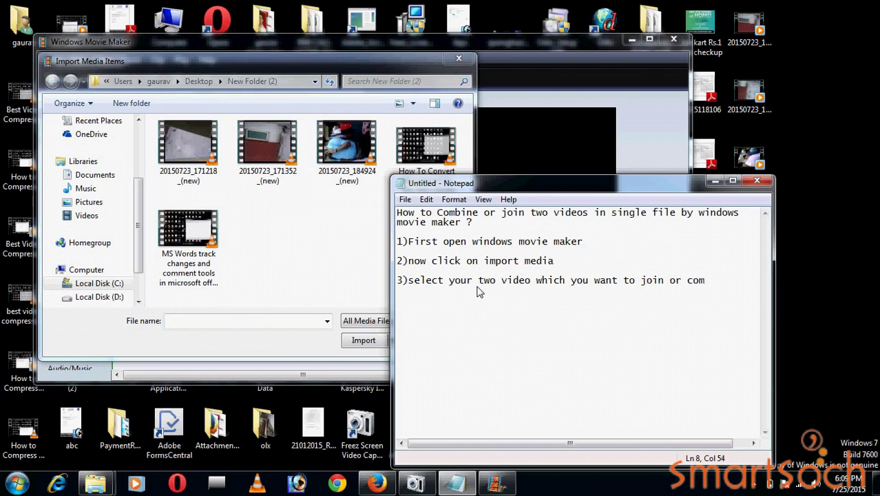
{"action": "type", "text": "bine into"}
{"action": "key", "text": "Return"}
{"action": "type", "text": "single"}
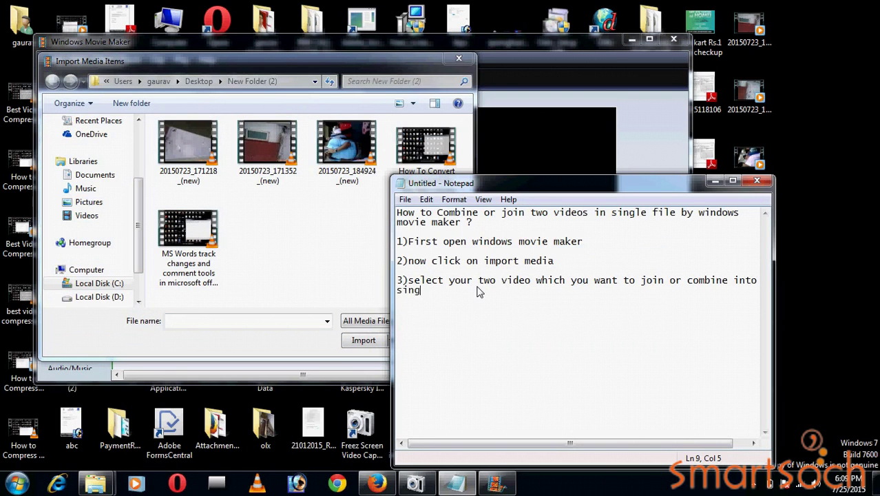
{"action": "key", "text": "Return"}
{"action": "key", "text": "Return"}
{"action": "type", "text": "4"}
Import the videos 20150723_171218_(new) and 20150723_171352_(new) into Movie Maker and show the first one in the preview.
{"action": "left_click", "coordinate": [209, 154]}
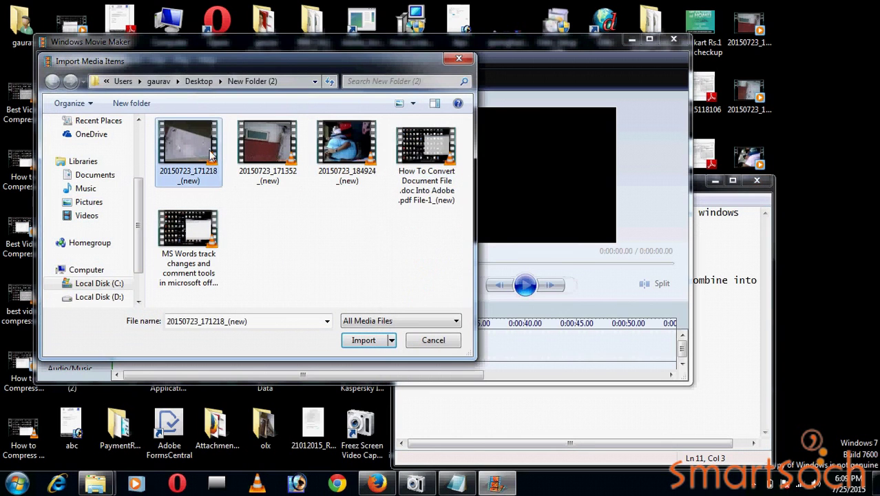
{"action": "left_click", "coordinate": [269, 151], "text": "ctrl"}
{"action": "key", "text": "Return"}
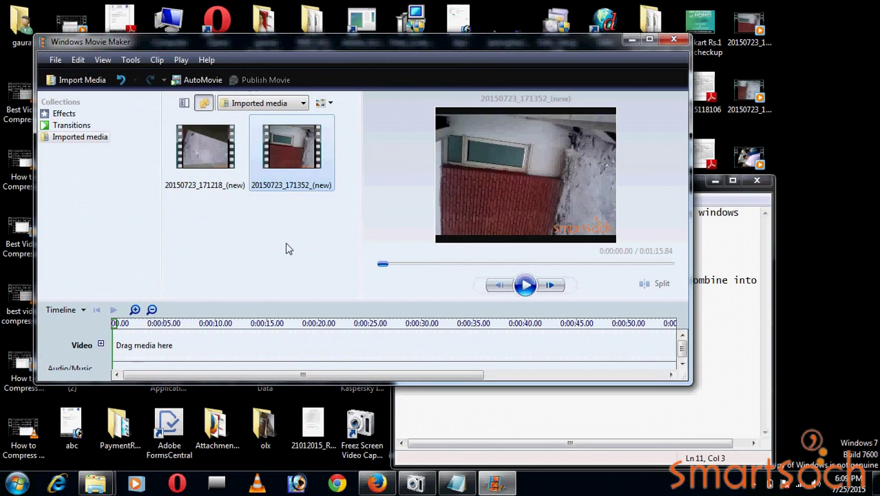
{"action": "left_click", "coordinate": [195, 164]}
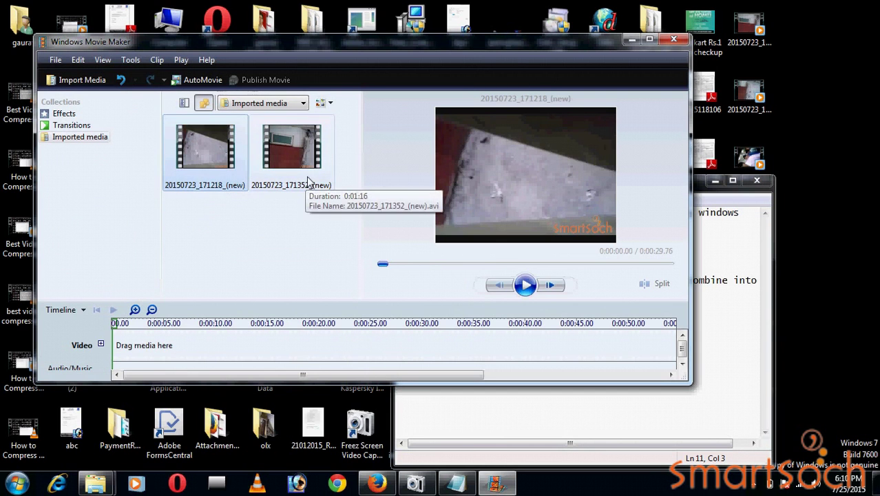
Switch to Notepad, move its window lower to uncover the preview, and begin item 4 with "as you see 1 video is 29 sec and".
{"action": "left_click", "coordinate": [495, 430]}
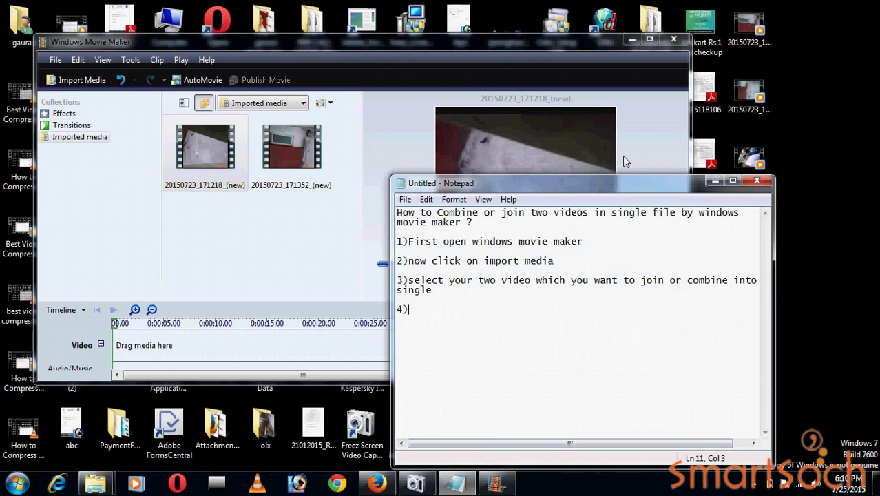
{"action": "left_click_drag", "start_coordinate": [623, 180], "coordinate": [633, 303]}
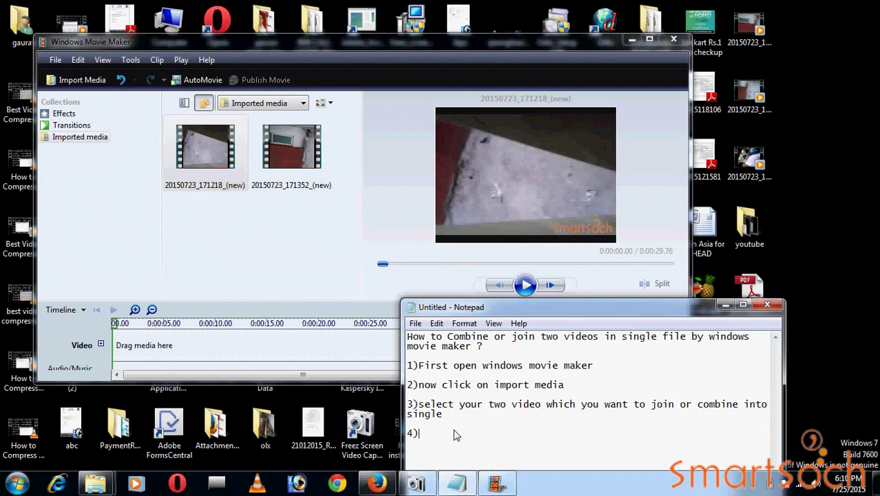
{"action": "type", "text": "as you s"}
{"action": "type", "text": "ee 1 video is "}
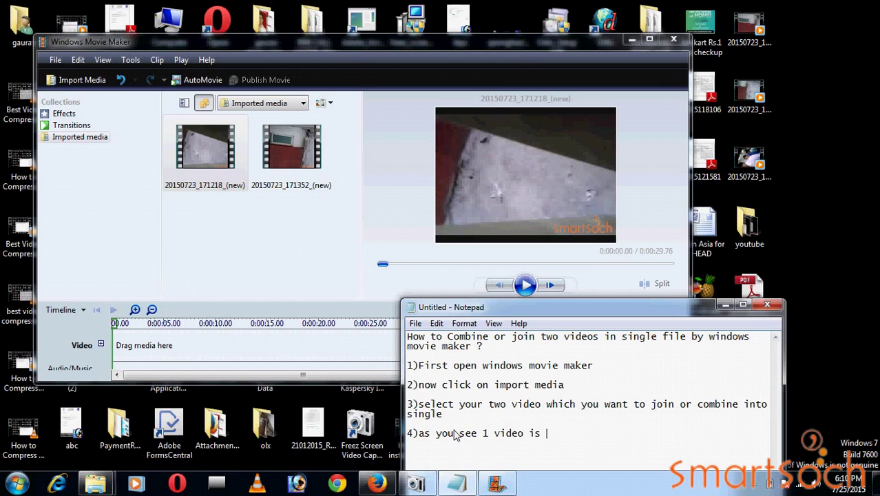
{"action": "type", "text": "29 sec and"}
Preview the clip 20150723_171352_(new) in Movie Maker, then finish Notepad item 4 with "2nd video is 1:15 min" and start "5)" below.
{"action": "left_click", "coordinate": [306, 166]}
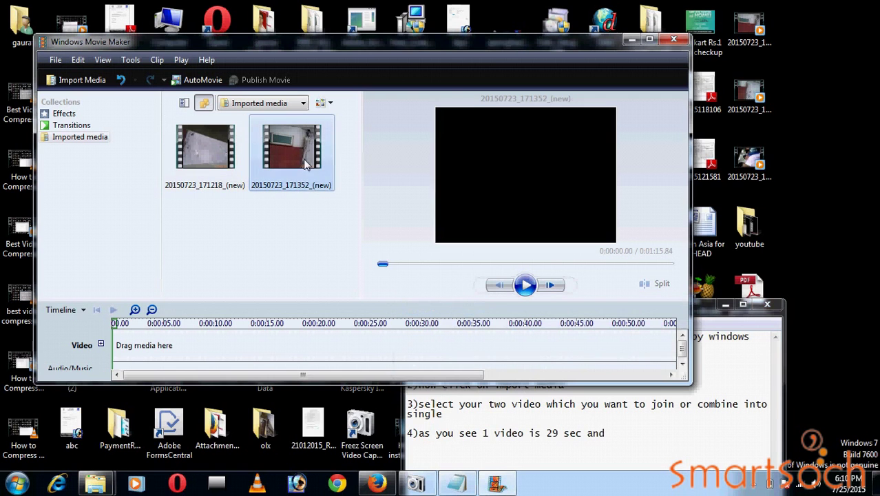
{"action": "left_click", "coordinate": [619, 438]}
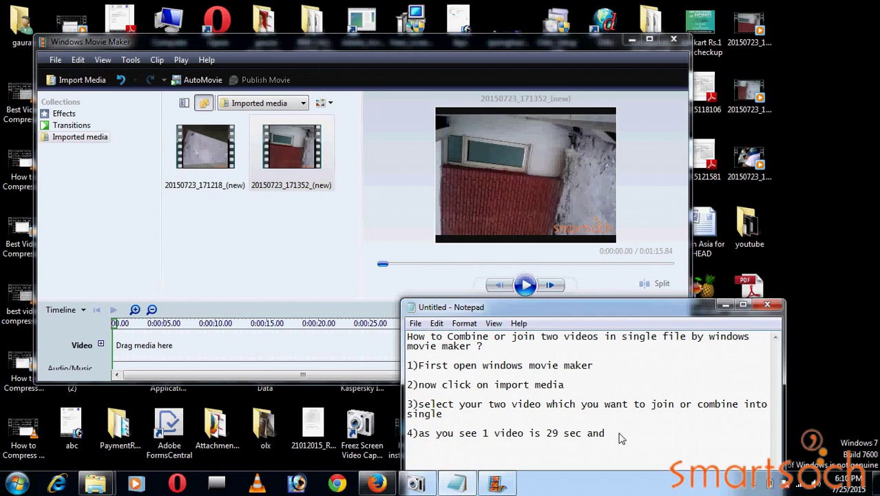
{"action": "type", "text": "2"}
{"action": "type", "text": "nd file"}
{"action": "key", "text": "BackSpace"}
{"action": "key", "text": "BackSpace"}
{"action": "key", "text": "BackSpace"}
{"action": "key", "text": "BackSpace"}
{"action": "type", "text": "video is 1:15 min"}
Select both imported clips and show their available commands, then write "select your both video and right click on it" as item 5 in Notepad.
{"action": "left_click", "coordinate": [285, 228]}
{"action": "left_click_drag", "start_coordinate": [308, 213], "coordinate": [183, 142]}
{"action": "right_click", "coordinate": [222, 154]}
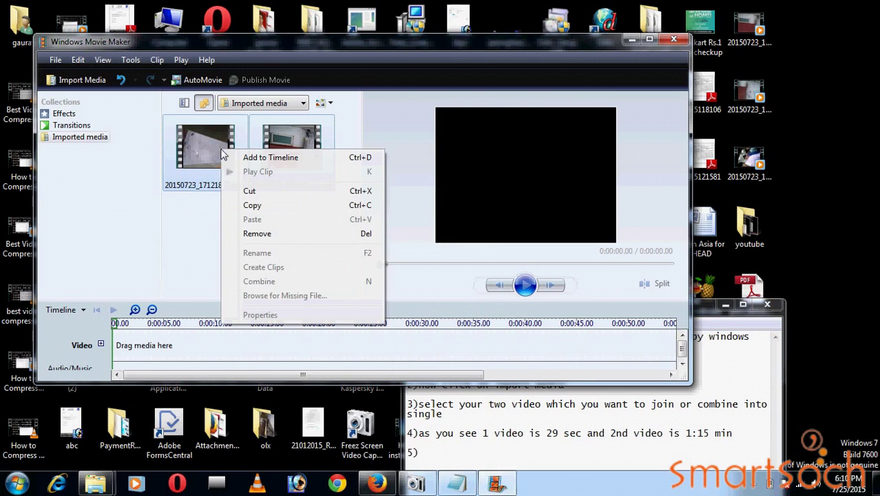
{"action": "left_click", "coordinate": [452, 458]}
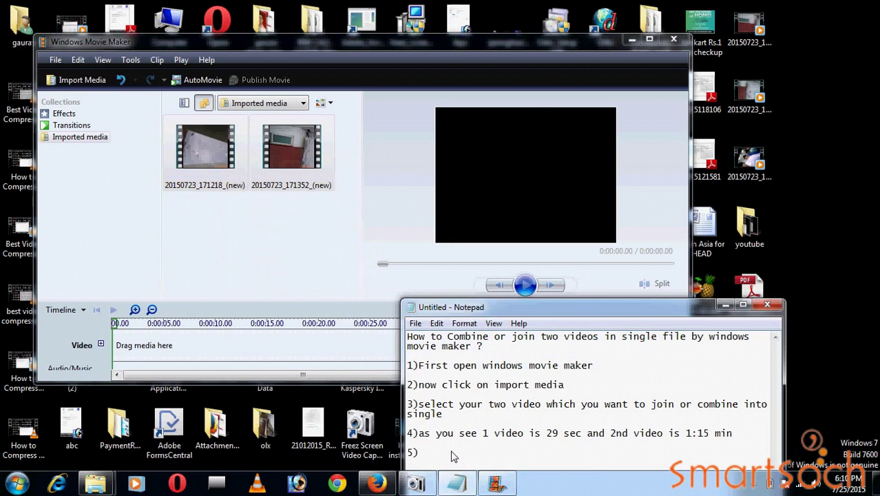
{"action": "type", "text": "select your both video and "}
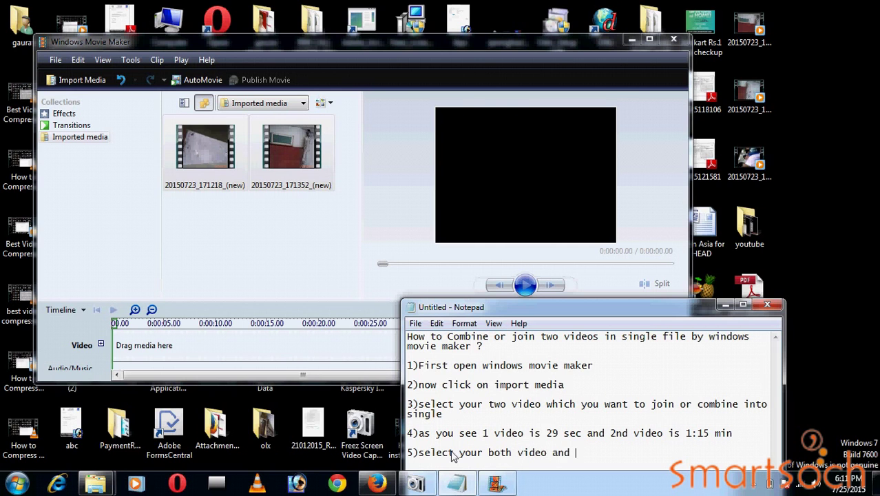
{"action": "type", "text": "right click on it"}
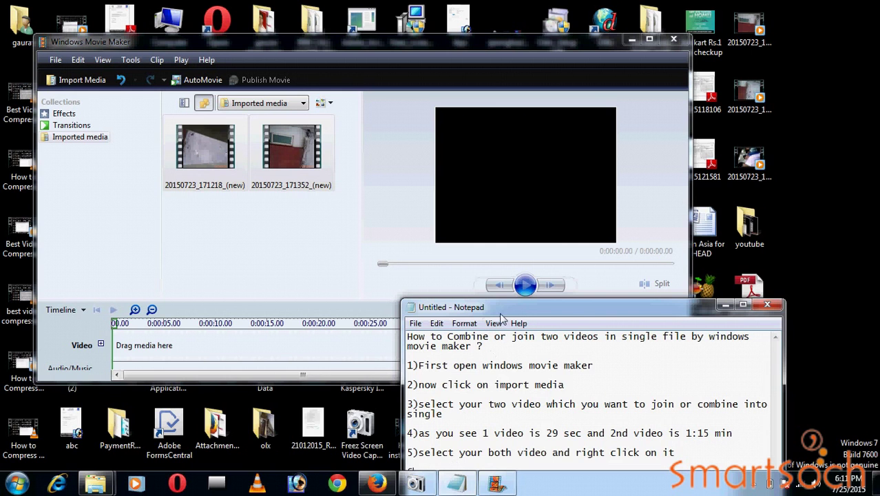
Move the Notepad window higher and begin item "6)" with "Then you see".
{"action": "left_click_drag", "start_coordinate": [503, 311], "coordinate": [515, 237]}
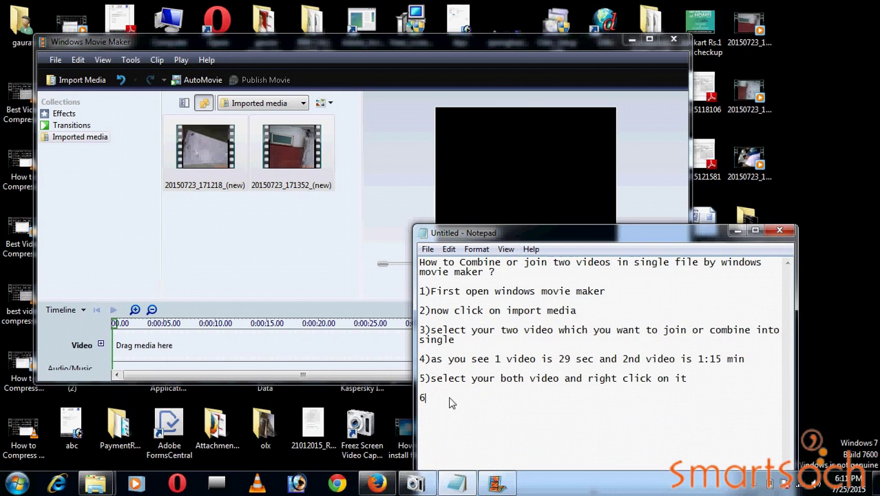
{"action": "key", "text": "BackSpace"}
{"action": "type", "text": "Then you see"}
Check the commands for both selected clips in Movie Maker, then complete Notepad item 6 with "Add to Timeline" in quotes and start "7)".
{"action": "left_click", "coordinate": [268, 197]}
{"action": "left_click_drag", "start_coordinate": [293, 206], "coordinate": [211, 146]}
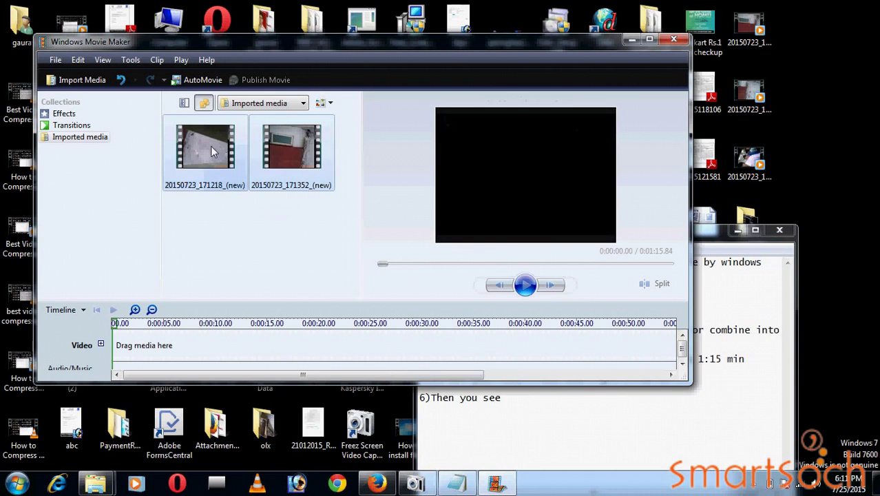
{"action": "right_click", "coordinate": [211, 146]}
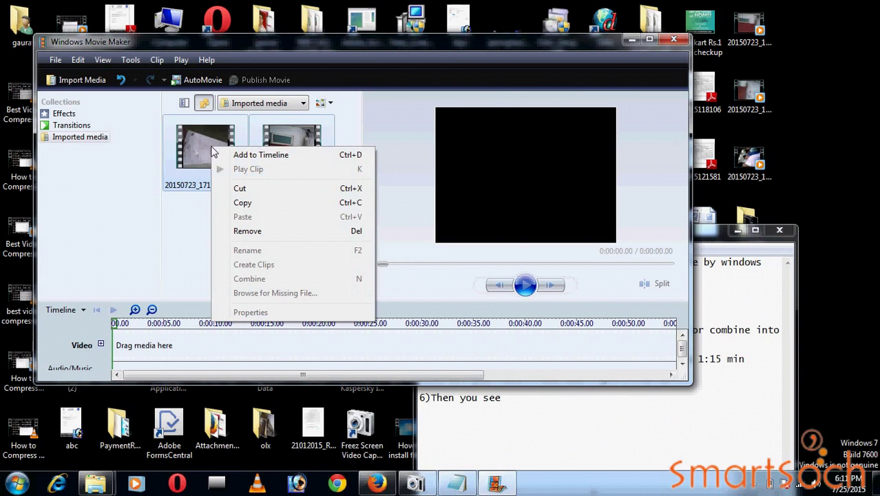
{"action": "left_click", "coordinate": [513, 405]}
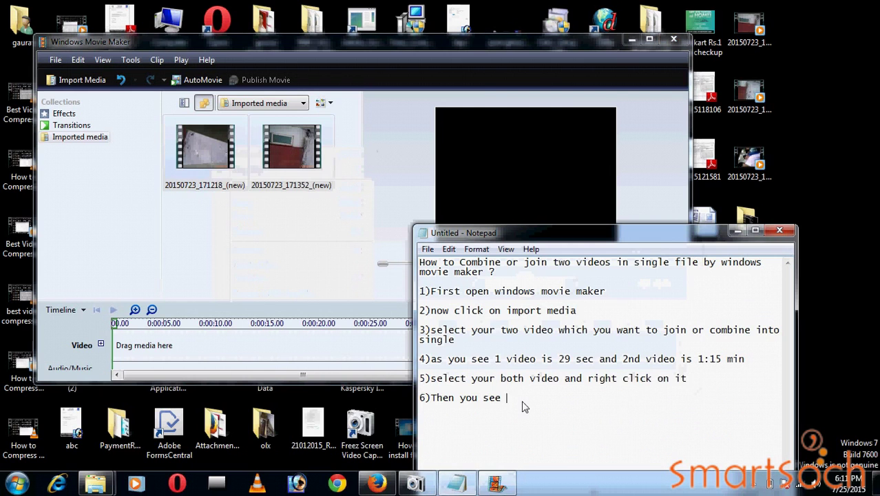
{"action": "type", "text": "\"Add "}
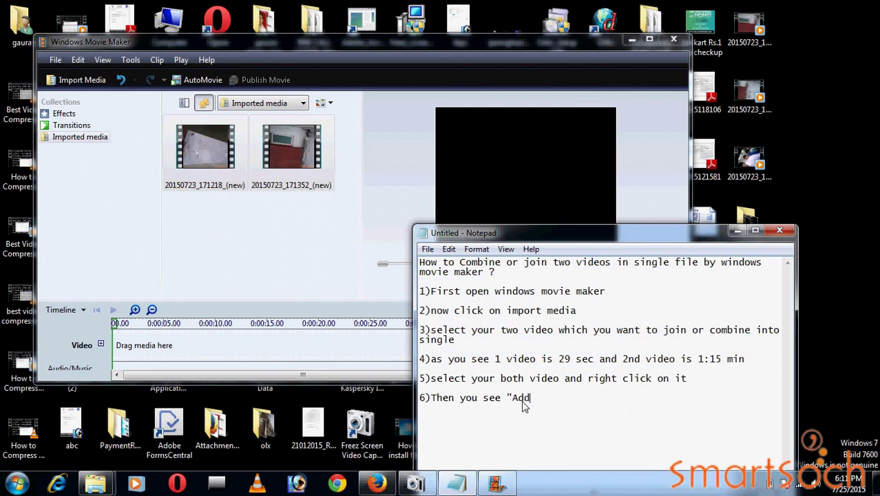
{"action": "type", "text": "to Ti"}
{"action": "key", "text": "BackSpace"}
{"action": "type", "text": "Timeline"}
Add both clips, 20150723_171218_(new) and 20150723_171352_(new), to the Movie Maker timeline.
{"action": "left_click", "coordinate": [341, 213]}
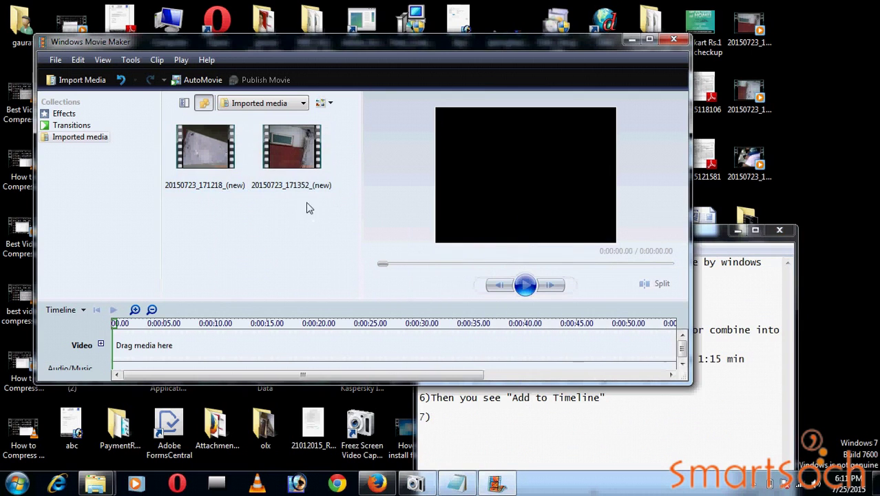
{"action": "left_click", "coordinate": [275, 163]}
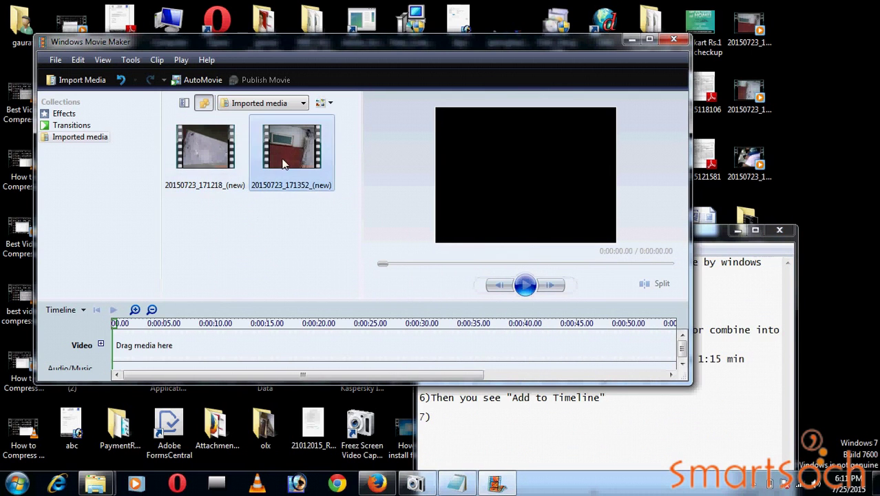
{"action": "left_click_drag", "start_coordinate": [310, 217], "coordinate": [200, 146]}
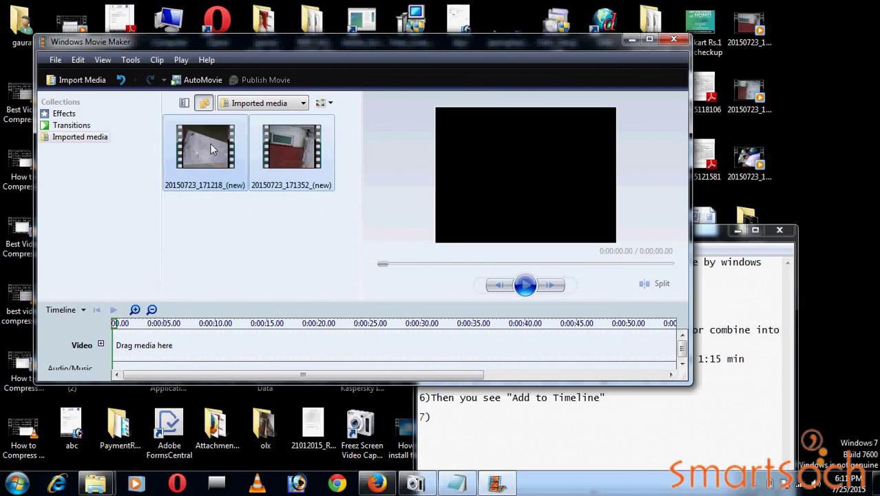
{"action": "right_click", "coordinate": [210, 143]}
{"action": "left_click", "coordinate": [246, 152]}
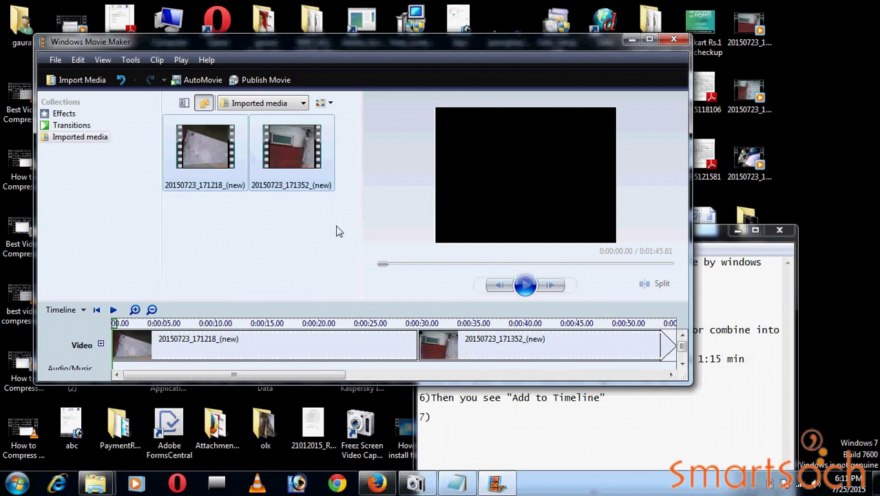
{"action": "left_click", "coordinate": [565, 423]}
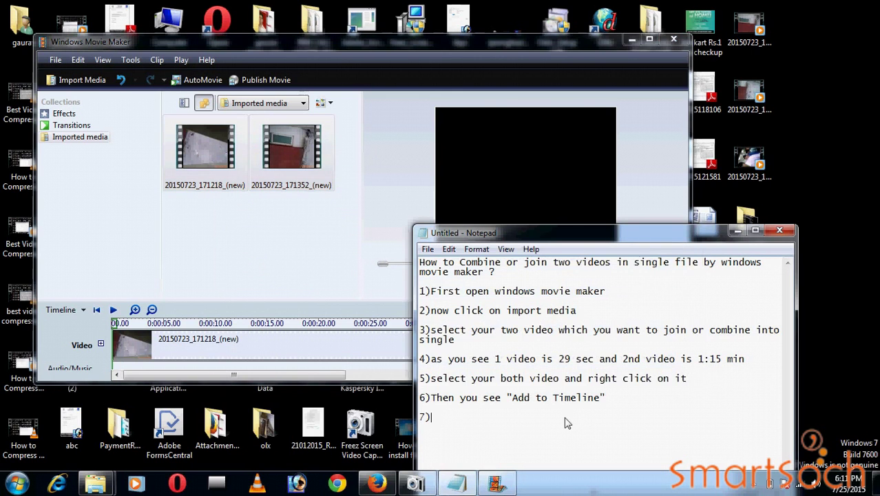
{"action": "left_click", "coordinate": [416, 483]}
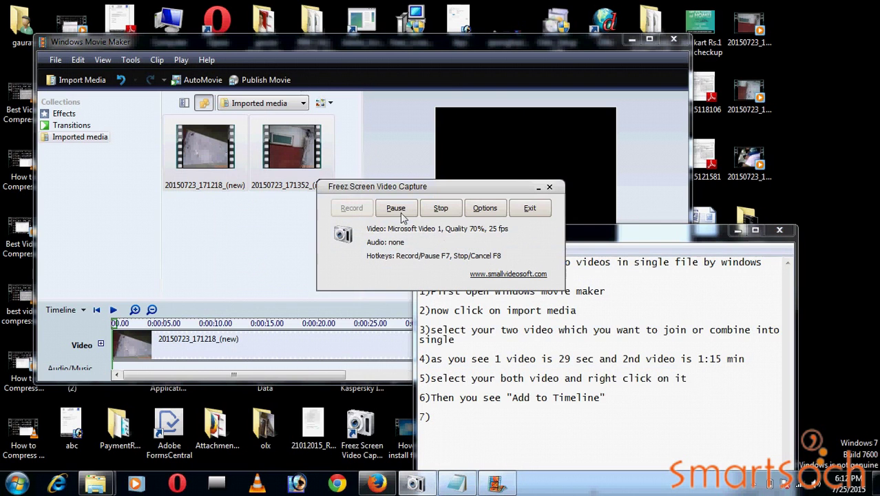
{"action": "left_click", "coordinate": [538, 187]}
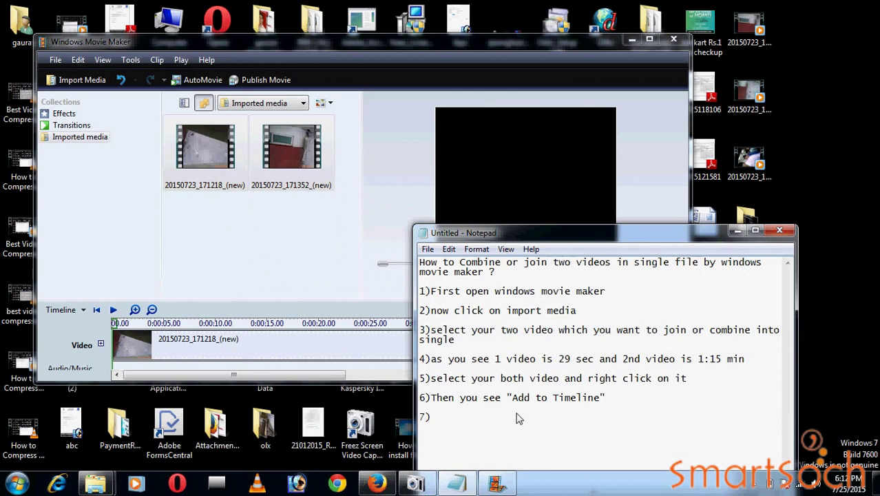
Examine the order of the two clips on the timeline and the audio and title tracks below them.
{"action": "left_click", "coordinate": [272, 270]}
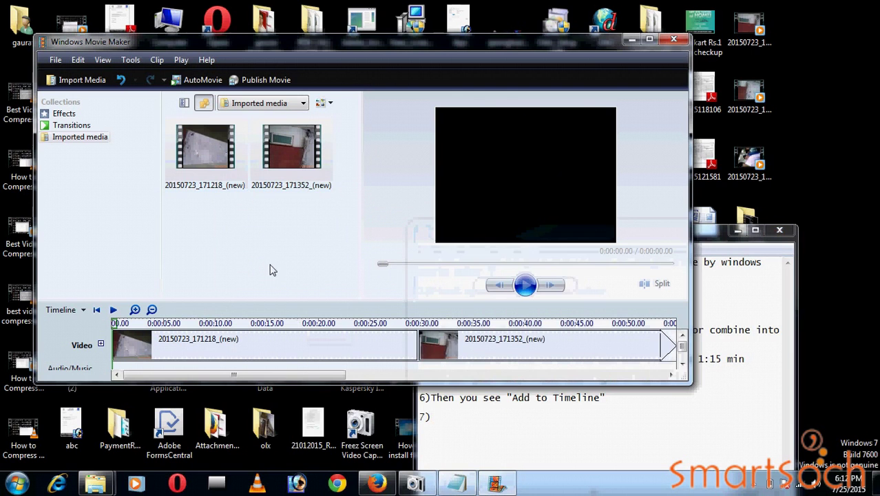
{"action": "left_click", "coordinate": [452, 342]}
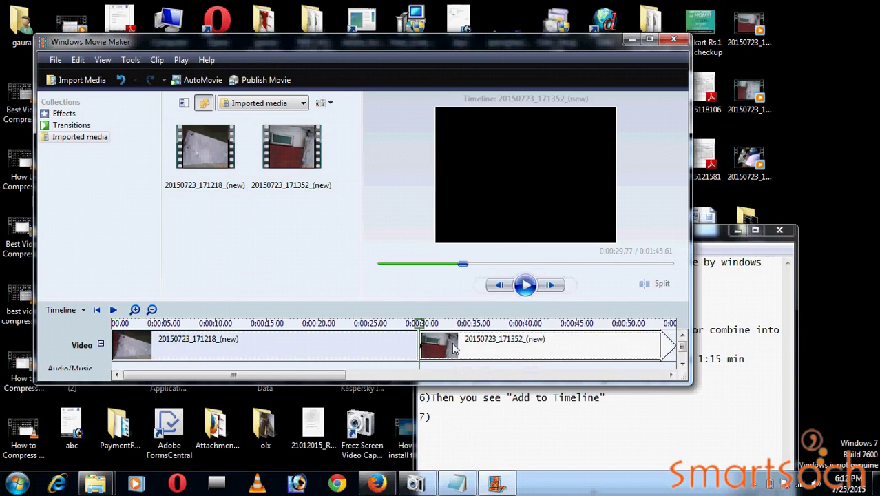
{"action": "left_click", "coordinate": [326, 342]}
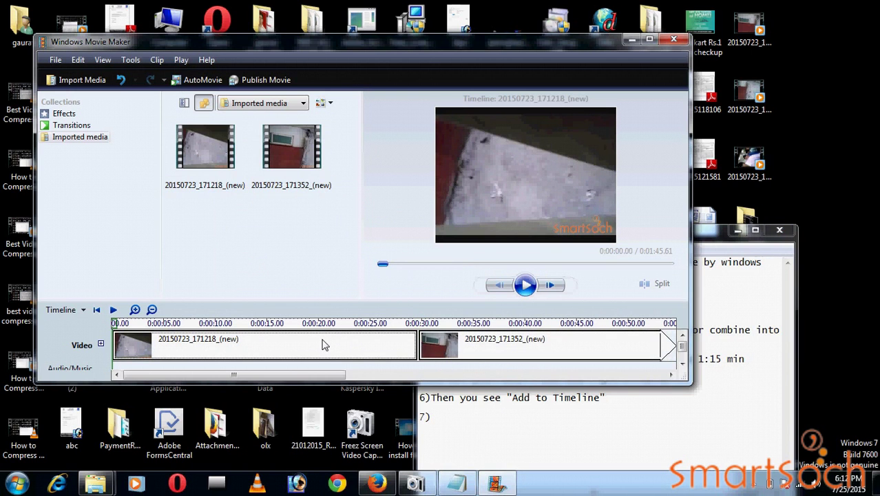
{"action": "left_click", "coordinate": [307, 276]}
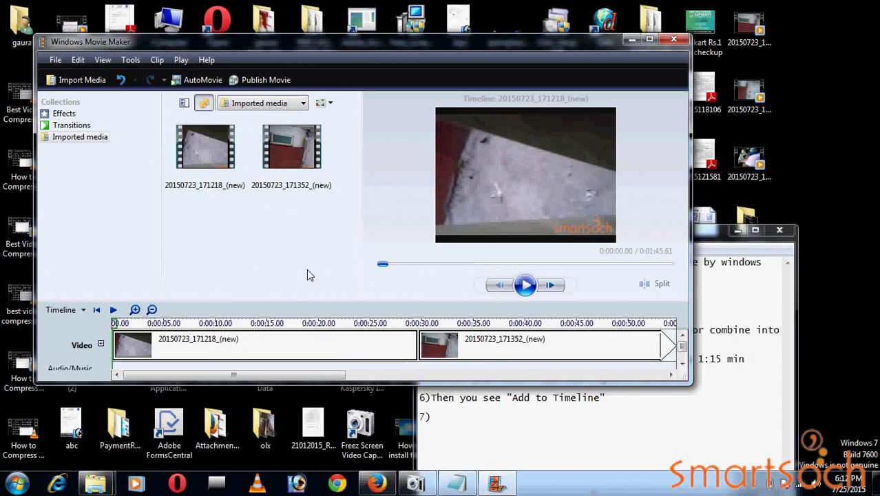
{"action": "left_click", "coordinate": [313, 341]}
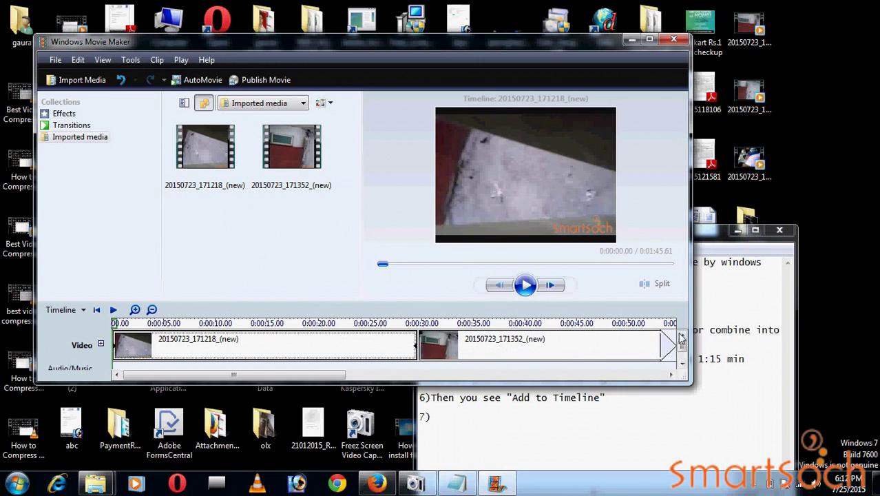
{"action": "left_click", "coordinate": [682, 363]}
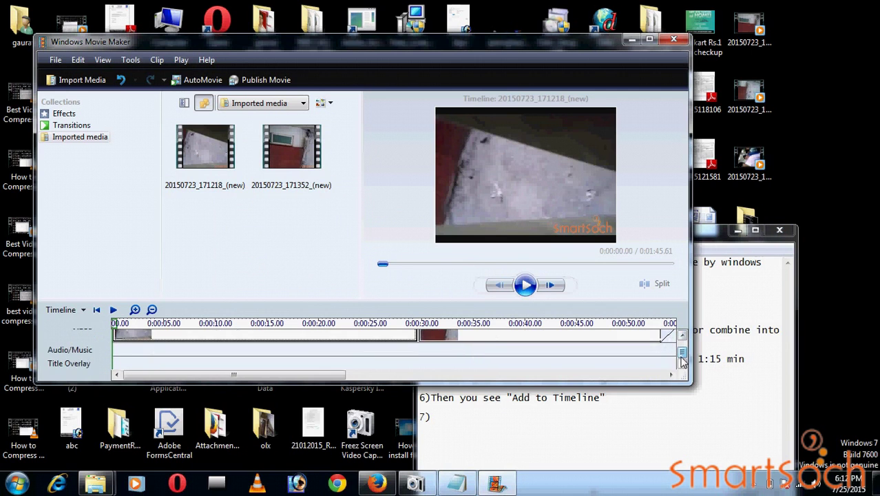
{"action": "left_click_drag", "start_coordinate": [681, 351], "coordinate": [684, 338]}
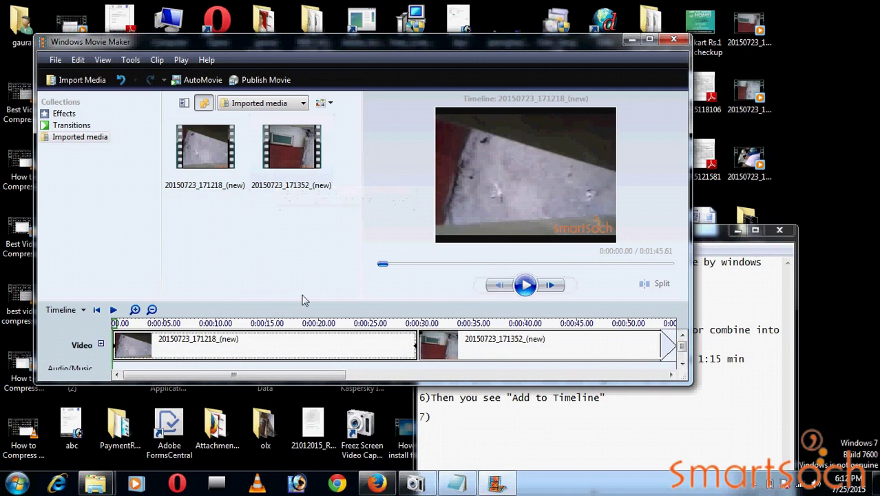
{"action": "left_click", "coordinate": [299, 341]}
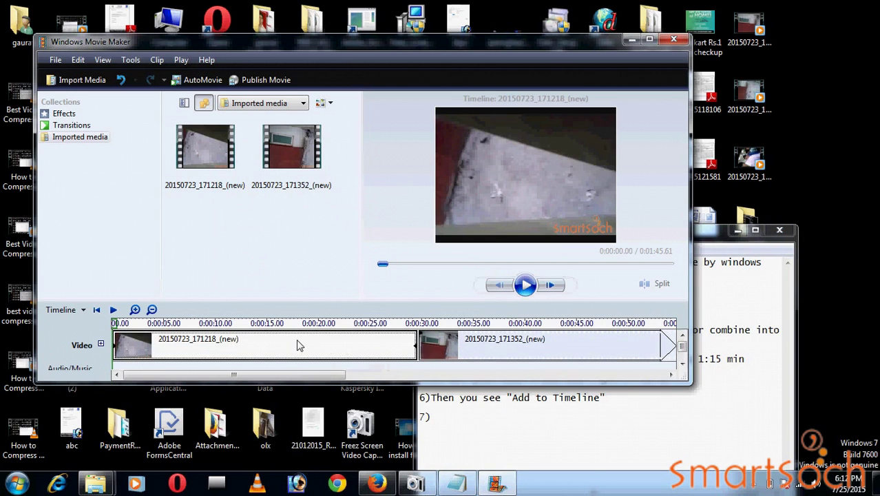
Try playing the timeline and check the commands available for the second clip, 20150723_171352_(new).
{"action": "right_click", "coordinate": [450, 340]}
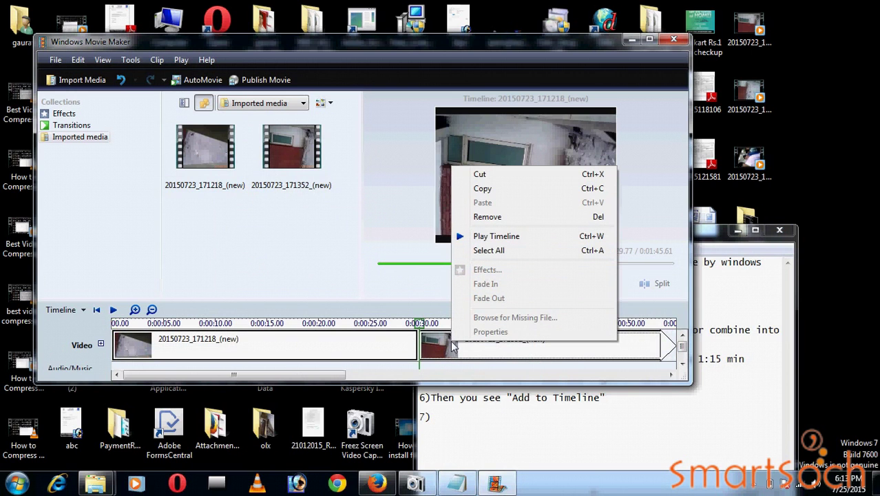
{"action": "left_click", "coordinate": [492, 236]}
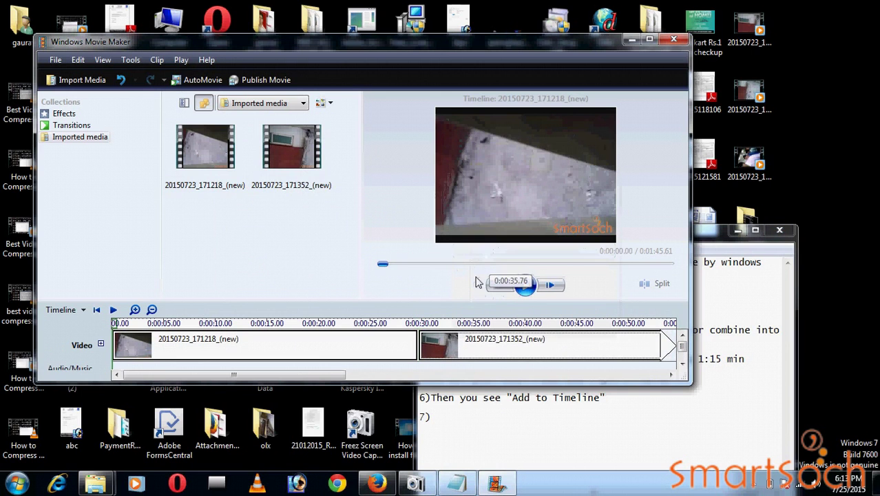
{"action": "left_click", "coordinate": [444, 342]}
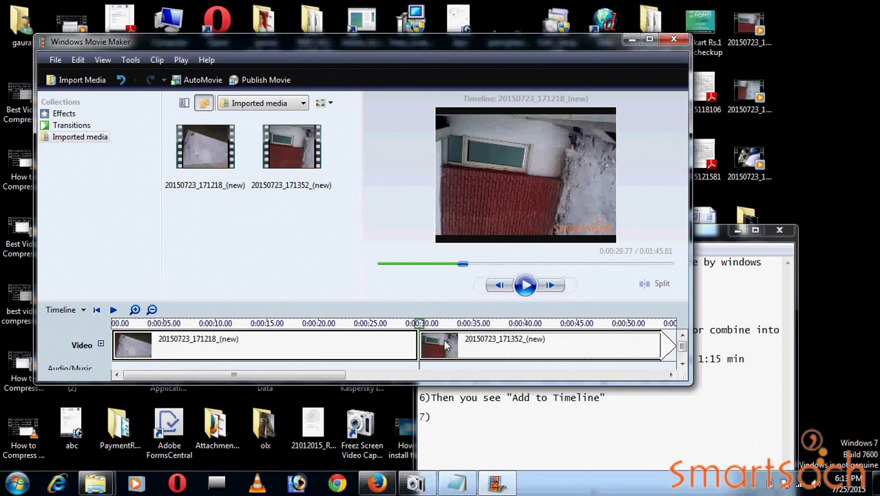
{"action": "right_click", "coordinate": [443, 339]}
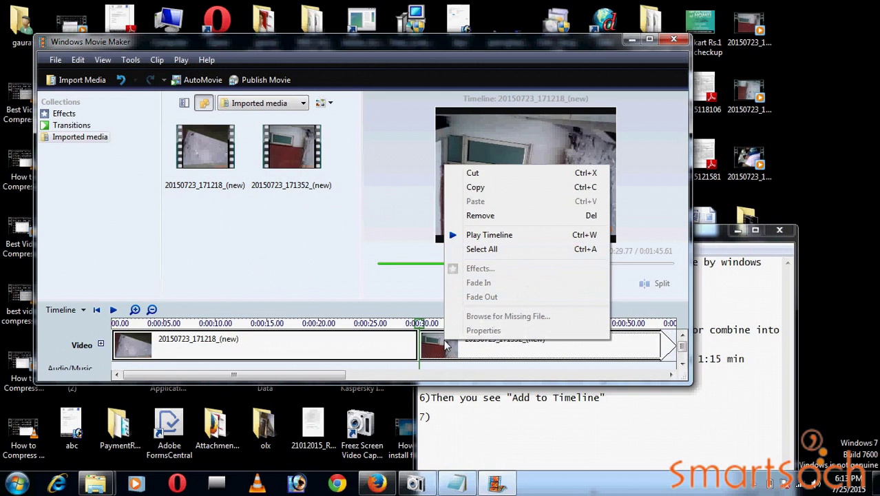
{"action": "left_click", "coordinate": [345, 263]}
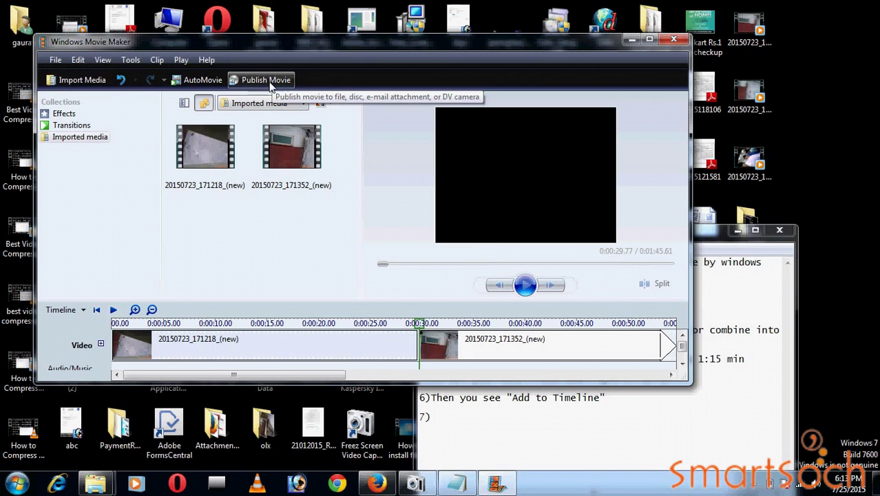
{"action": "left_click", "coordinate": [56, 61]}
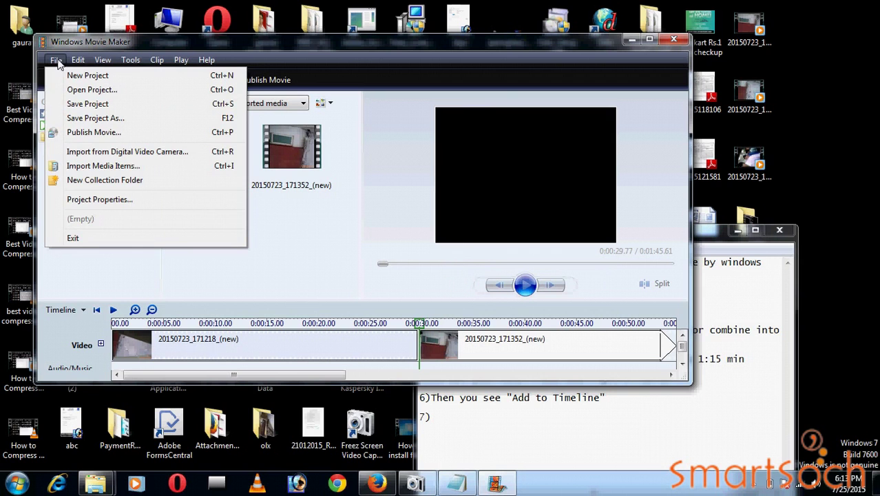
{"action": "mouse_move", "coordinate": [77, 61]}
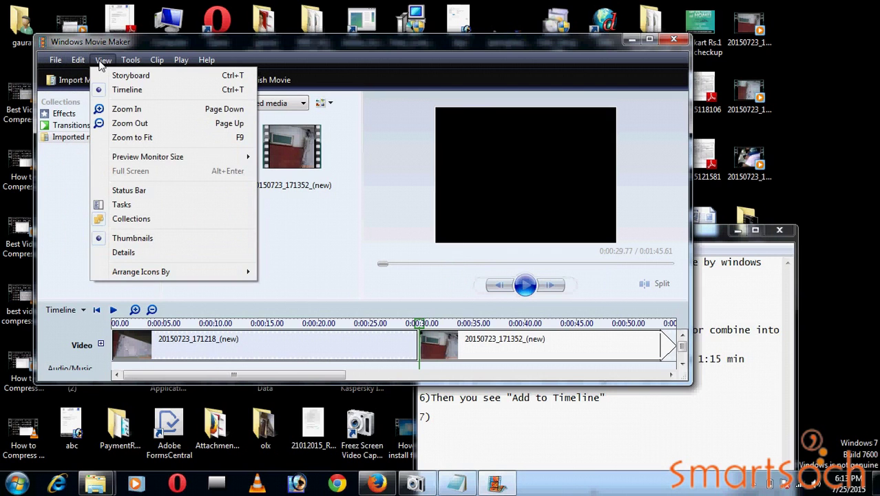
{"action": "mouse_move", "coordinate": [130, 60]}
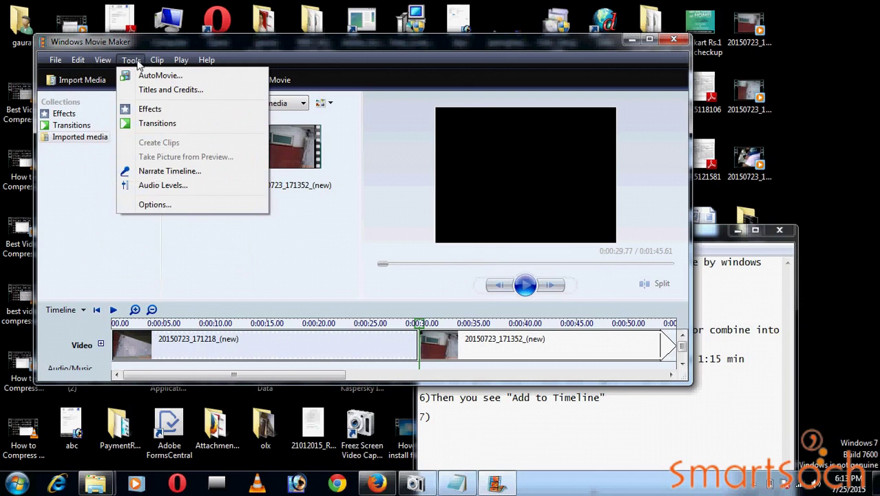
{"action": "mouse_move", "coordinate": [157, 65]}
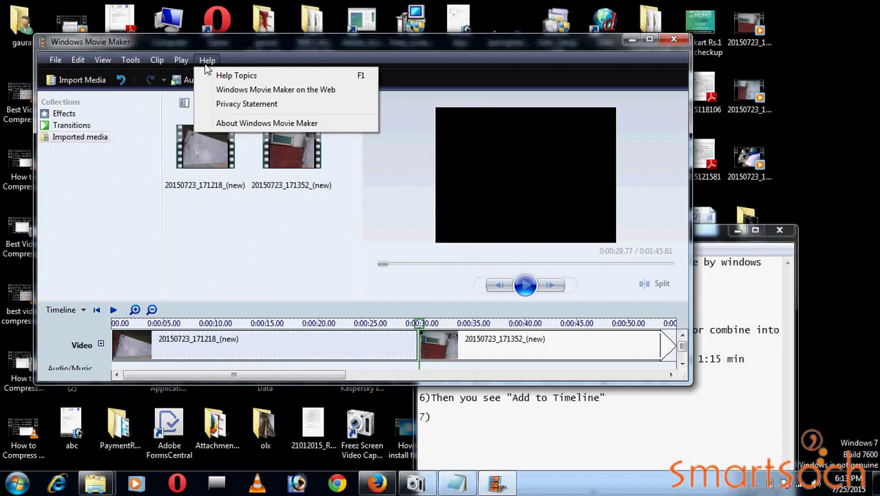
{"action": "left_click", "coordinate": [265, 222]}
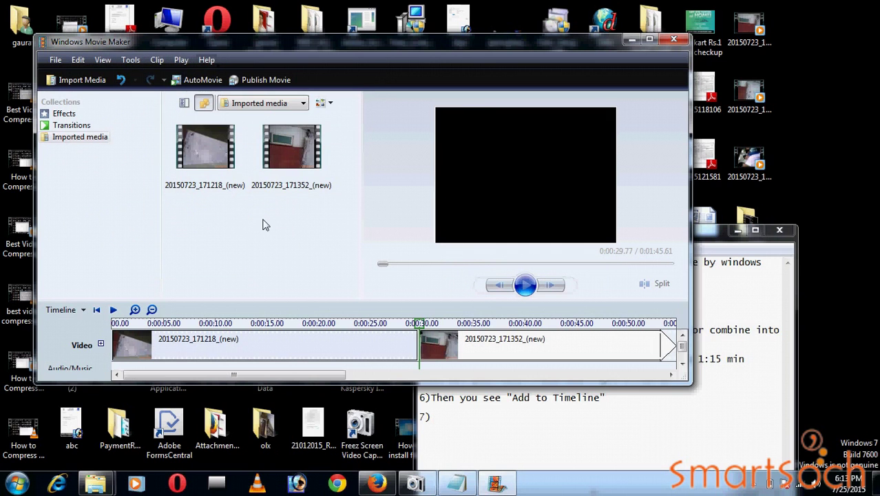
Start publishing the combined timeline movie for playback on this computer.
{"action": "left_click", "coordinate": [262, 81]}
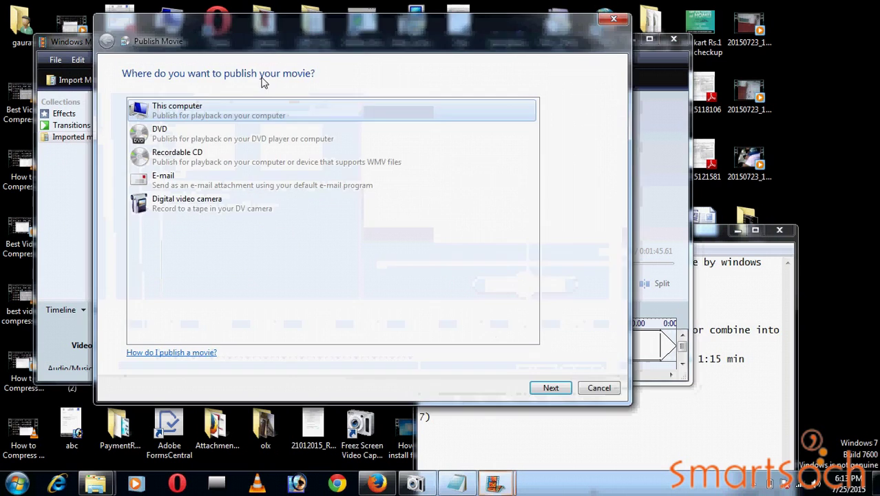
{"action": "left_click", "coordinate": [549, 390]}
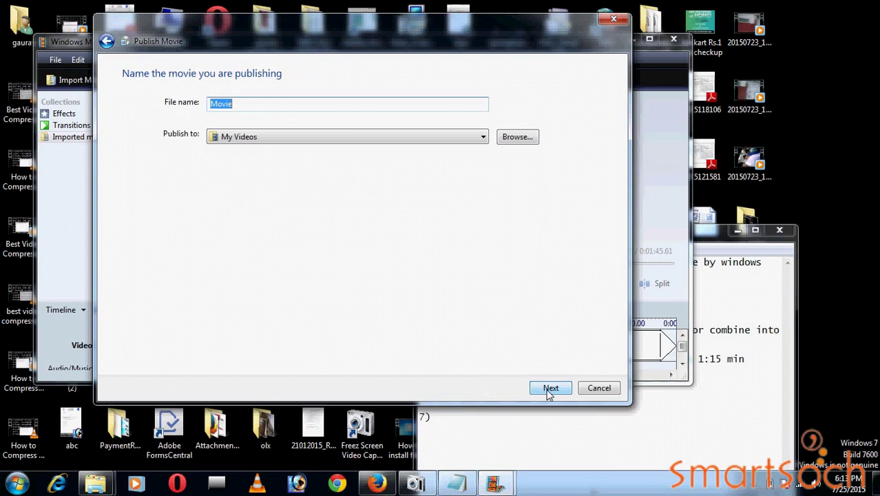
{"action": "left_click", "coordinate": [258, 137]}
{"action": "left_click", "coordinate": [258, 141]}
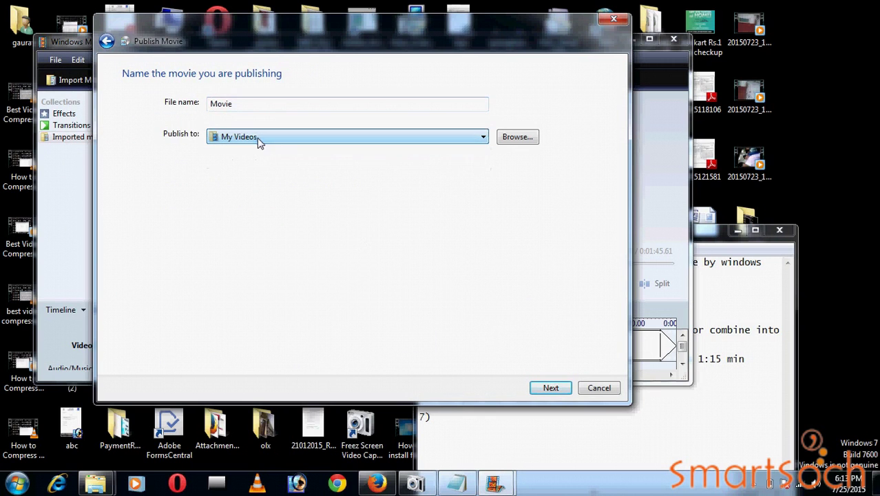
Browse the destination folders and set the movie to publish to the Desktop.
{"action": "left_click", "coordinate": [508, 139]}
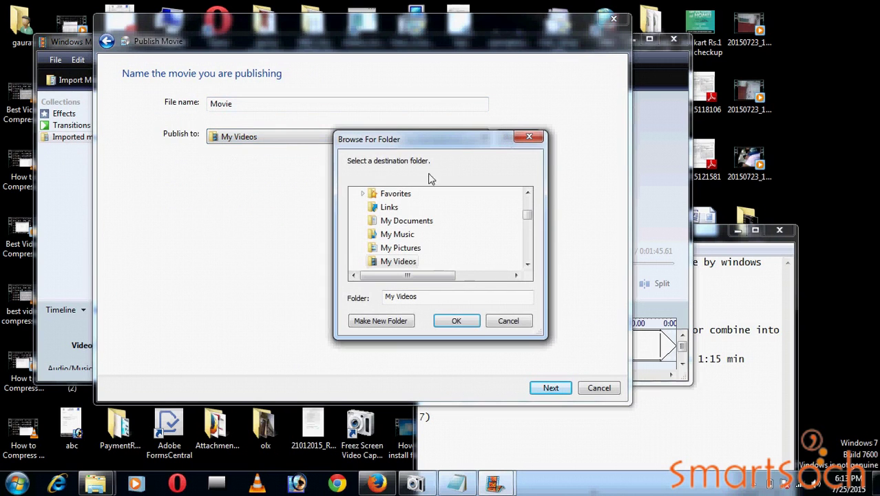
{"action": "left_click", "coordinate": [527, 265]}
{"action": "left_click", "coordinate": [528, 264]}
{"action": "left_click", "coordinate": [528, 265]}
{"action": "left_click", "coordinate": [528, 264]}
{"action": "left_click", "coordinate": [527, 265]}
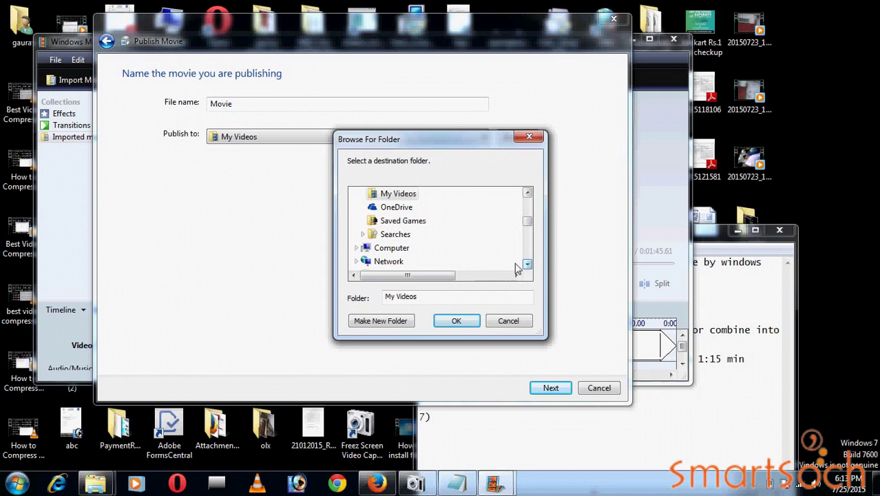
{"action": "left_click", "coordinate": [461, 261]}
{"action": "left_click", "coordinate": [528, 264]}
{"action": "left_click", "coordinate": [527, 264]}
{"action": "left_click", "coordinate": [528, 265]}
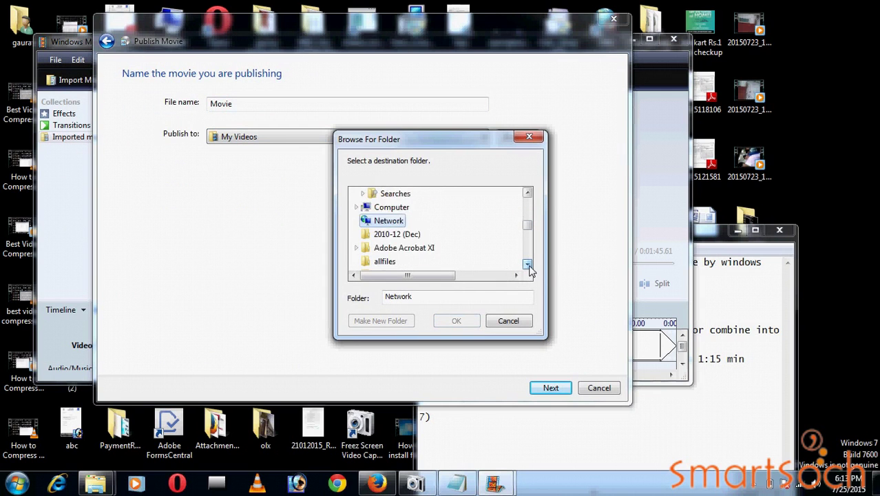
{"action": "left_click", "coordinate": [527, 264]}
{"action": "left_click", "coordinate": [528, 265]}
{"action": "left_click", "coordinate": [527, 264]}
{"action": "left_click_drag", "start_coordinate": [529, 239], "coordinate": [531, 200]}
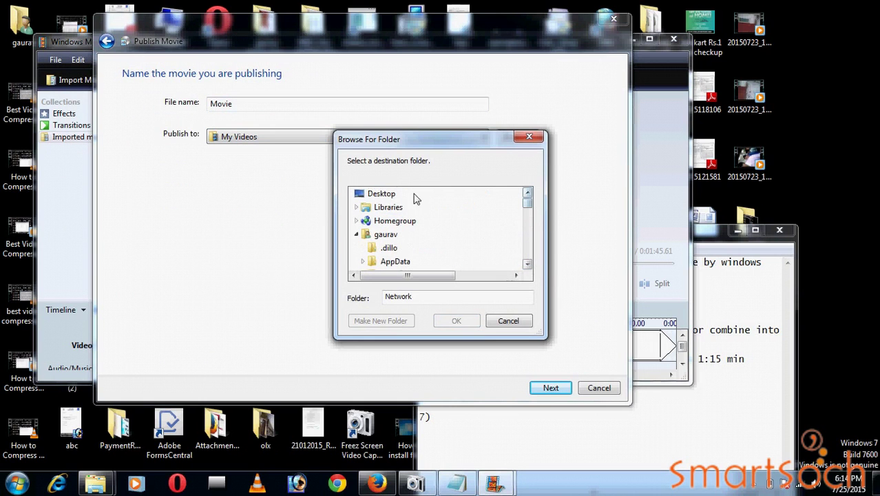
{"action": "left_click", "coordinate": [383, 196]}
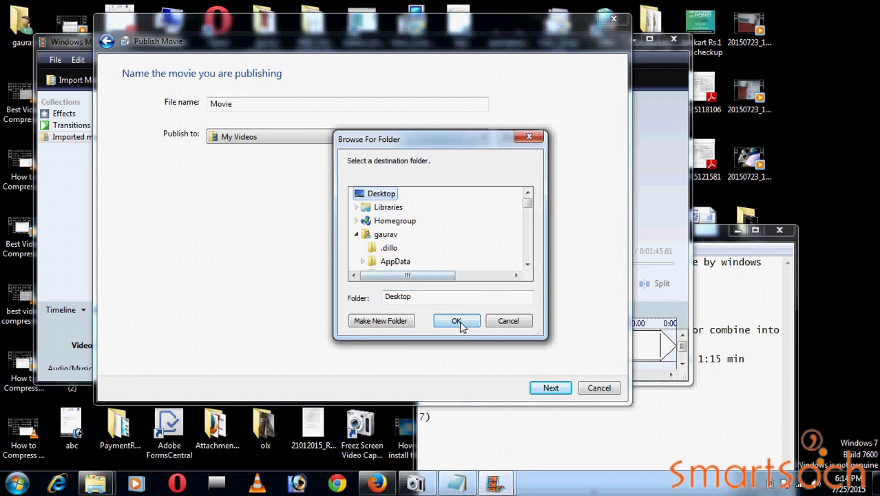
{"action": "left_click", "coordinate": [428, 302]}
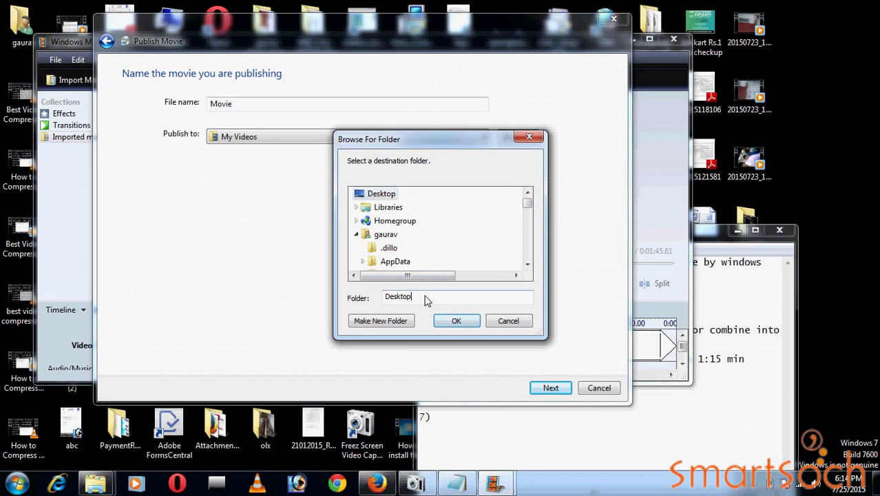
{"action": "left_click", "coordinate": [457, 321]}
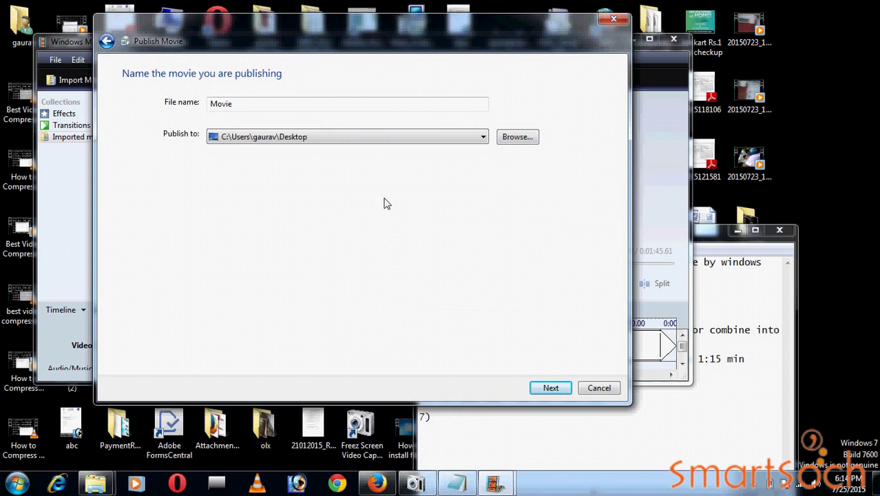
Name the movie file "bird" and publish it with the recommended best quality for playback on the computer.
{"action": "left_click_drag", "start_coordinate": [271, 112], "coordinate": [208, 105]}
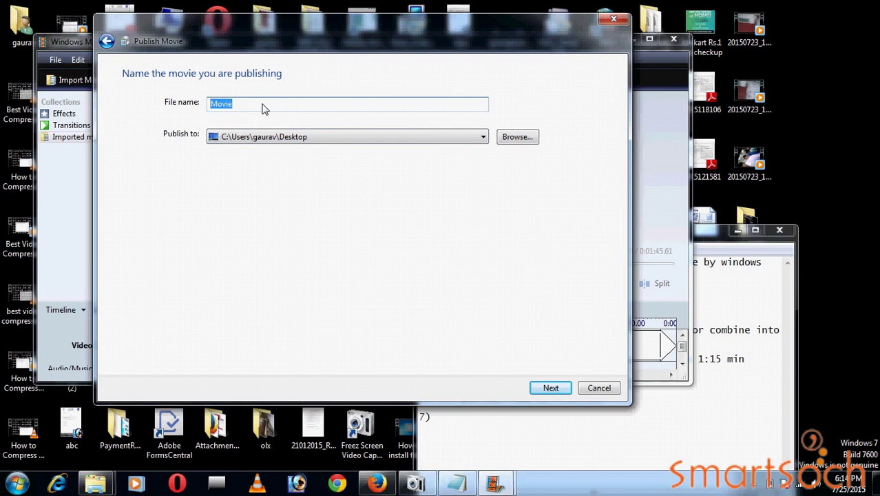
{"action": "type", "text": "bird"}
{"action": "left_click", "coordinate": [551, 388]}
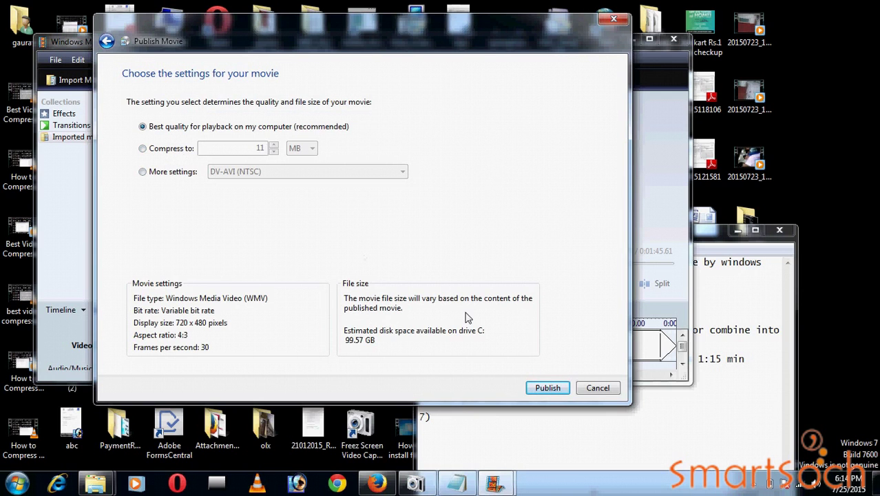
{"action": "left_click", "coordinate": [542, 389]}
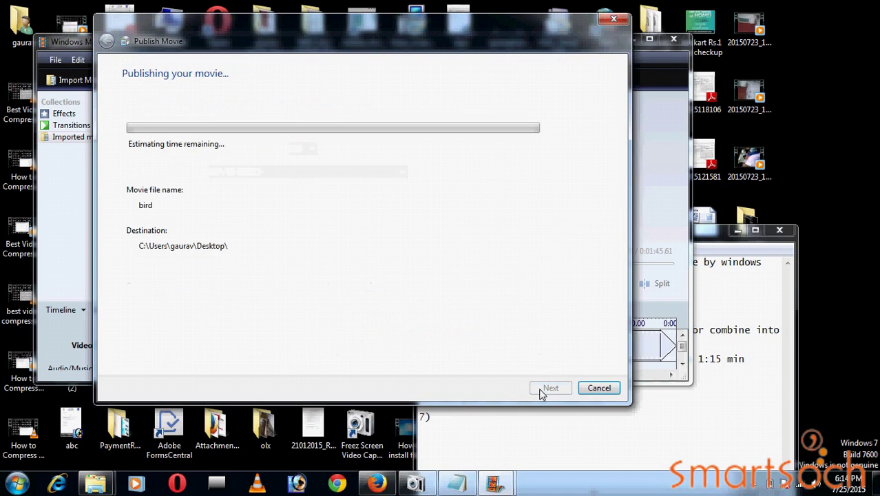
Complete Notepad item 7 with "now publishing your movie to your computer" and add the line "8)Thanks to see".
{"action": "left_click", "coordinate": [548, 427]}
{"action": "type", "text": "n"}
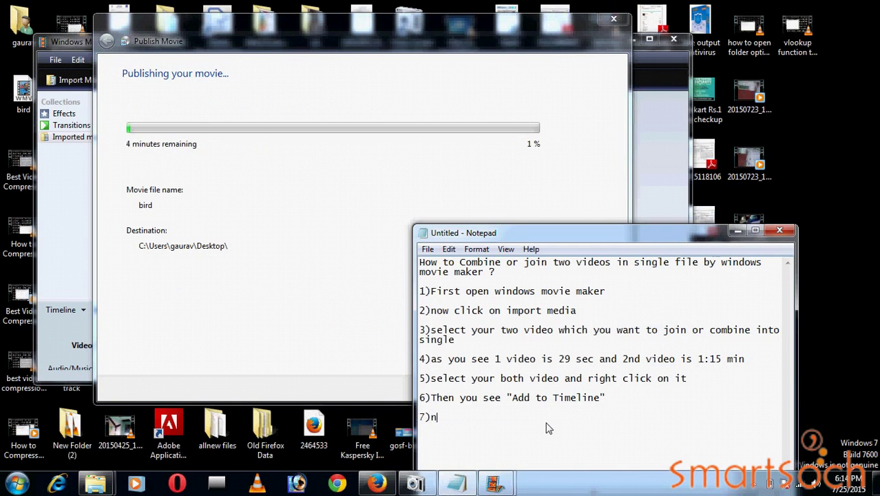
{"action": "type", "text": "ow b"}
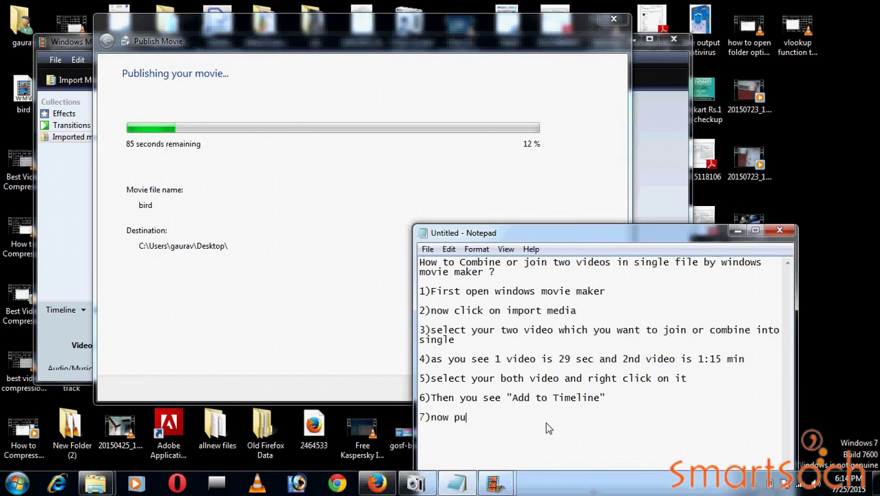
{"action": "type", "text": "blishi"}
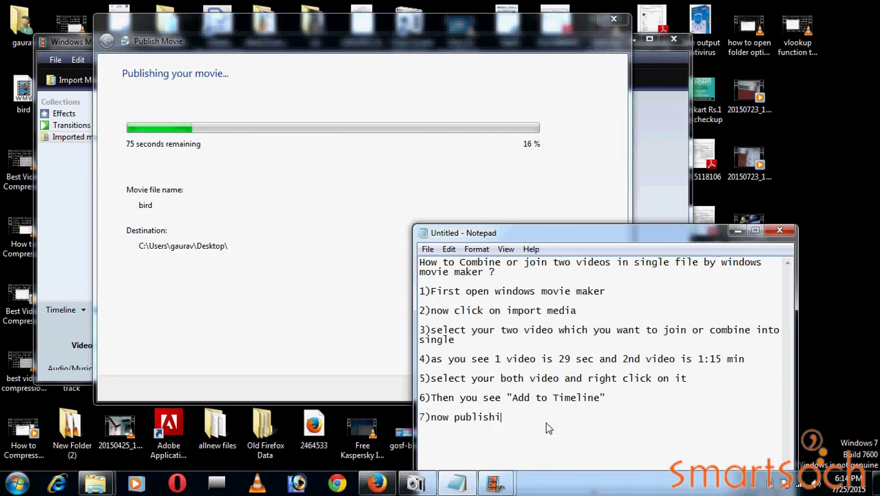
{"action": "type", "text": "ng your "}
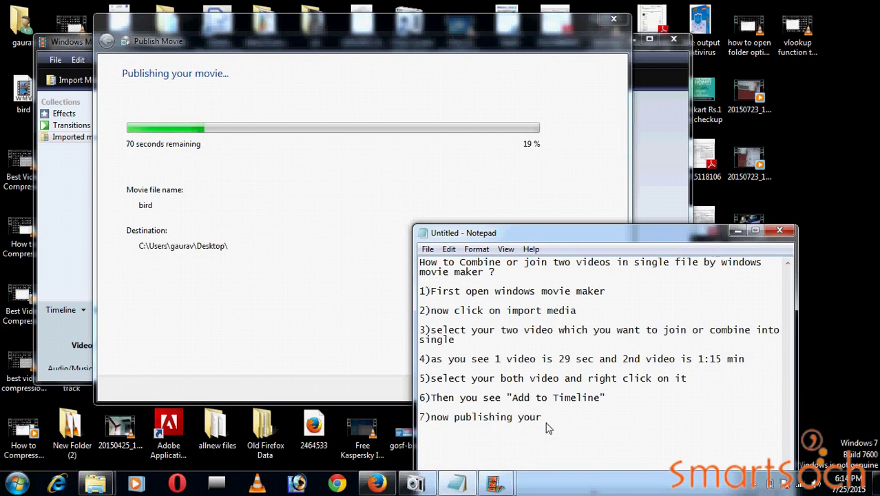
{"action": "type", "text": "movie to your"}
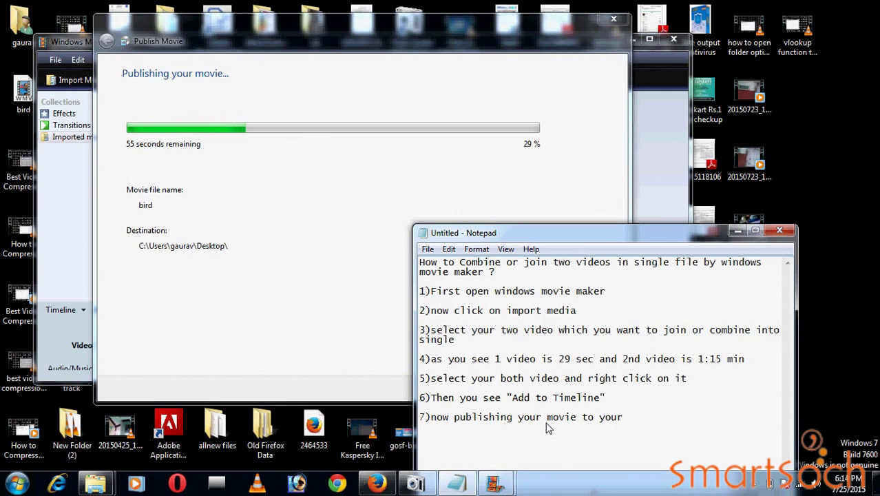
{"action": "type", "text": " compu"}
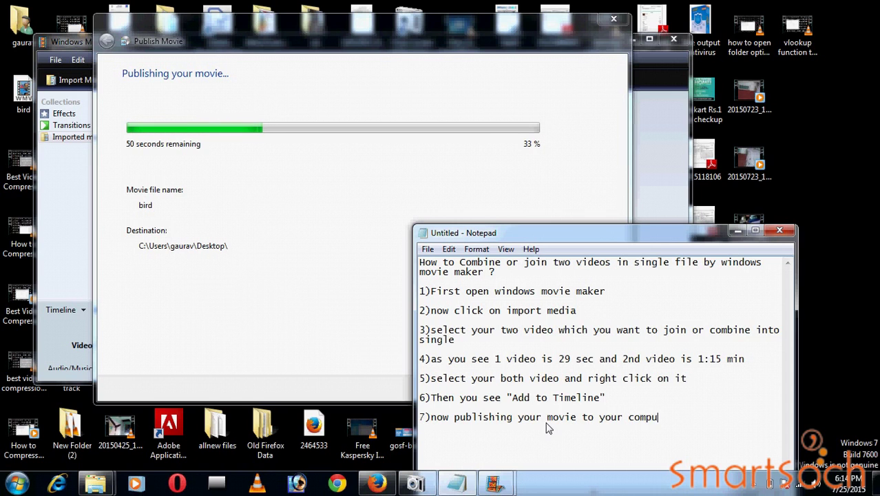
{"action": "type", "text": "ter  "}
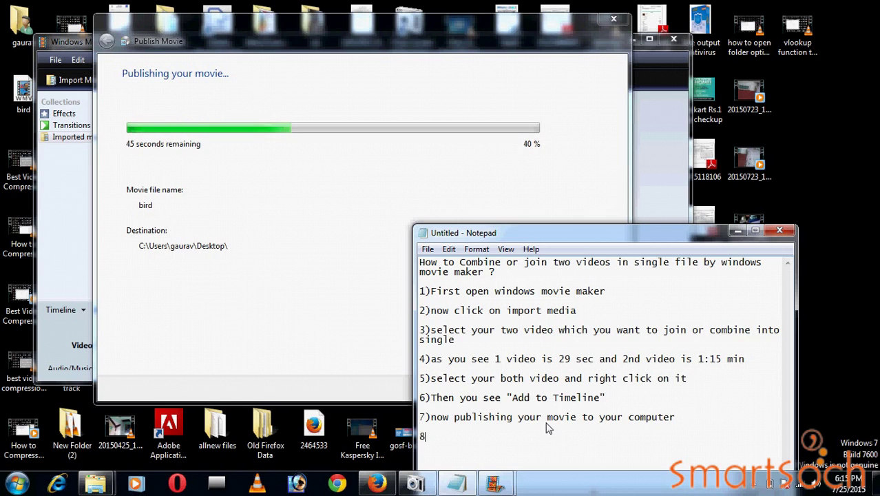
{"action": "type", "text": "8)Than"}
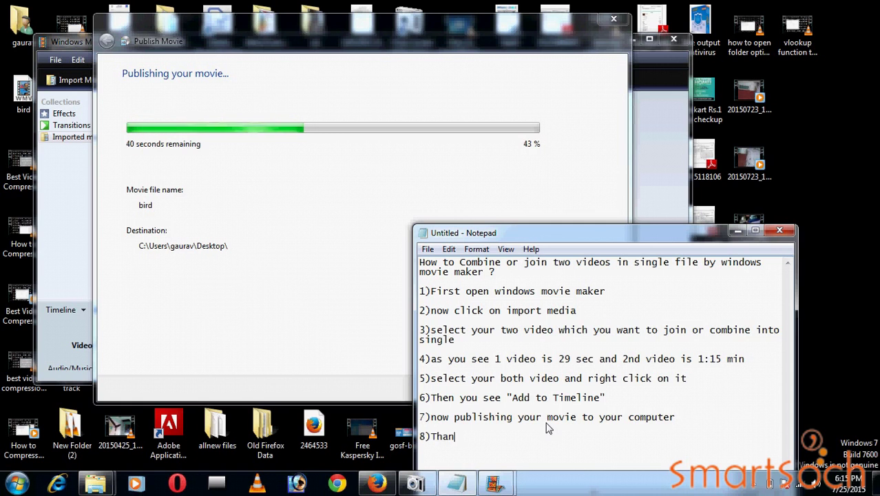
{"action": "type", "text": "ks to see"}
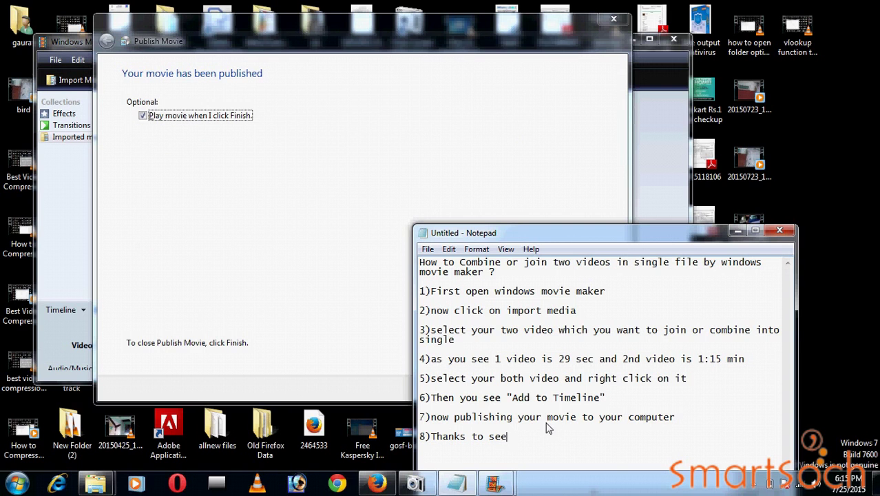
Finish the Publish Movie wizard with movie playback enabled, and close the player to return to the Notepad instructions.
{"action": "left_click", "coordinate": [339, 157]}
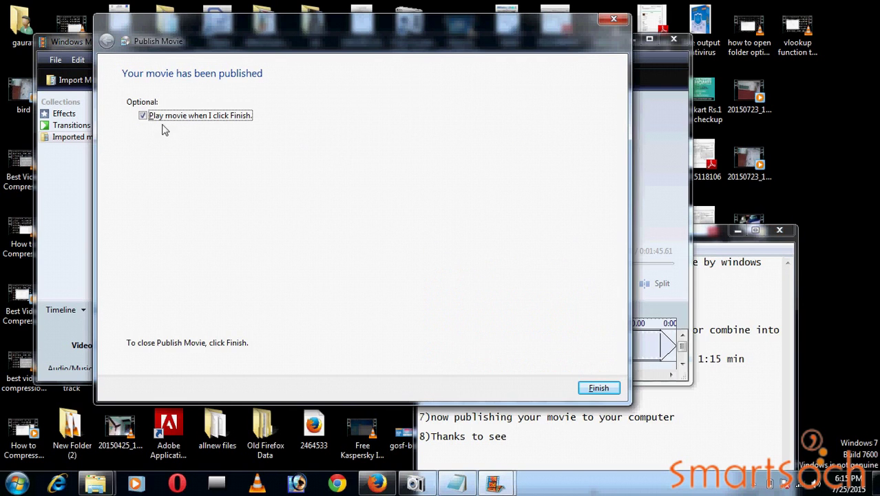
{"action": "left_click", "coordinate": [597, 389]}
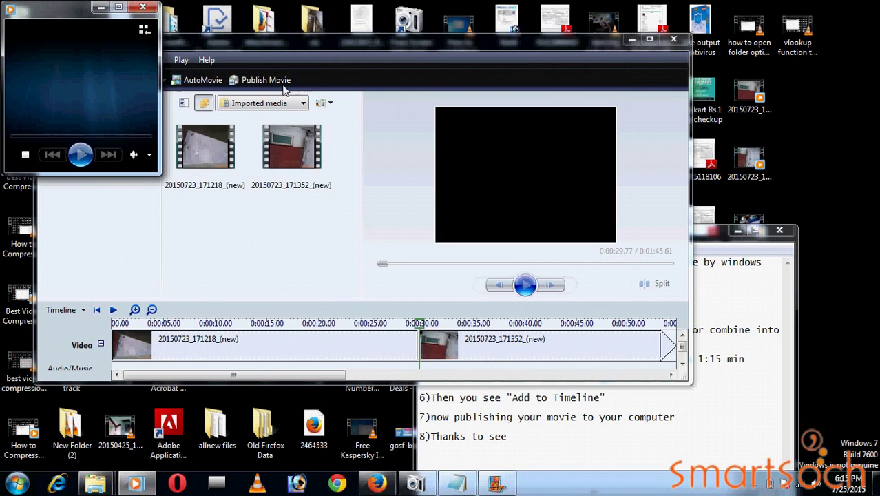
{"action": "left_click", "coordinate": [142, 7]}
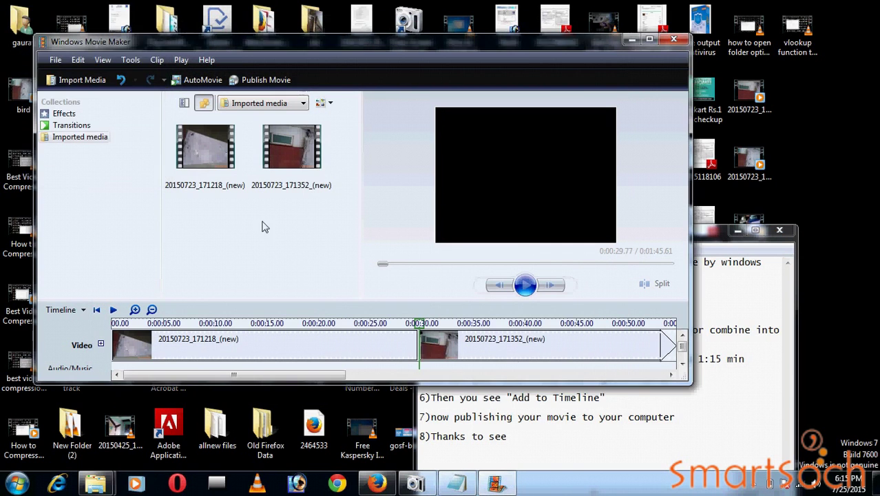
{"action": "left_click", "coordinate": [622, 436]}
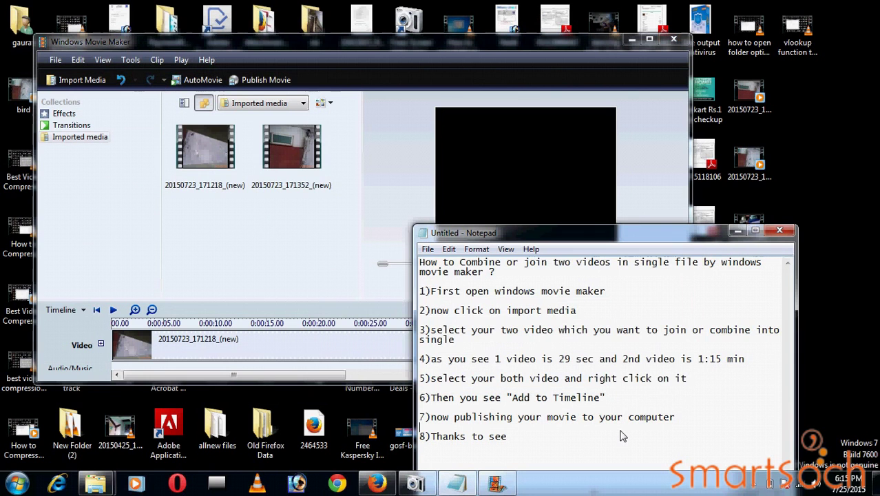